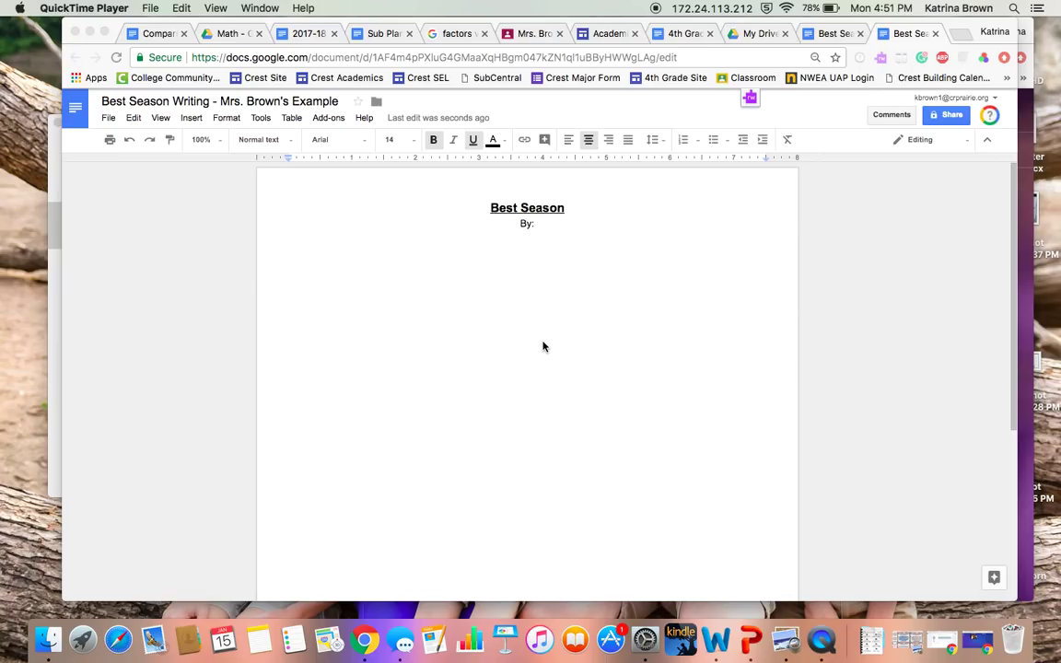
Complete the byline as 'By: Mrs. Brown' and add two new lines below it
click(530, 265)
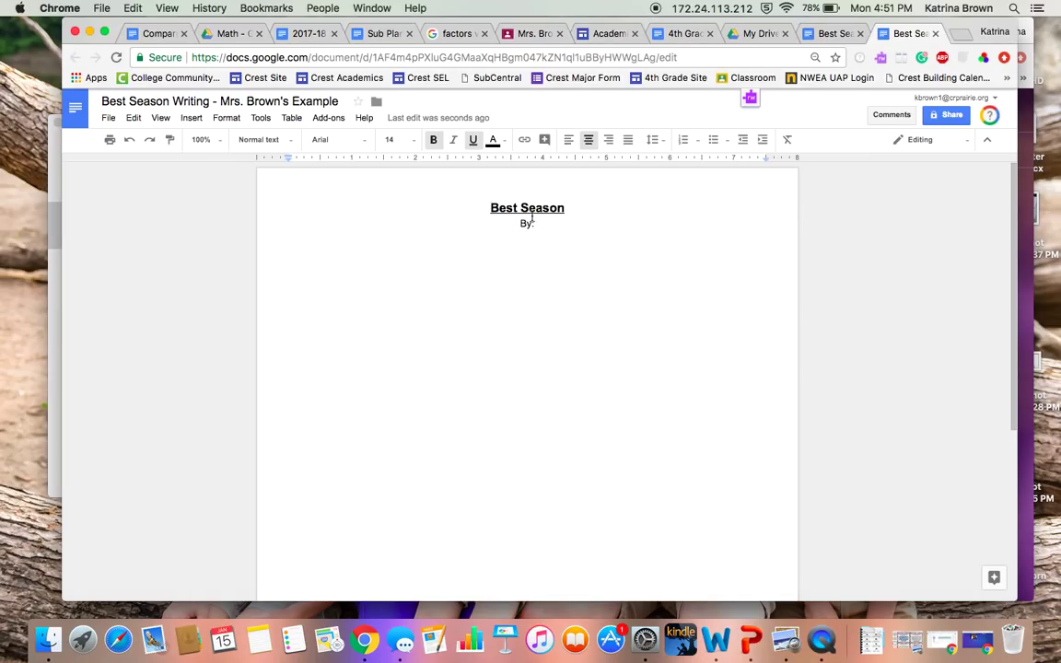
click(542, 222)
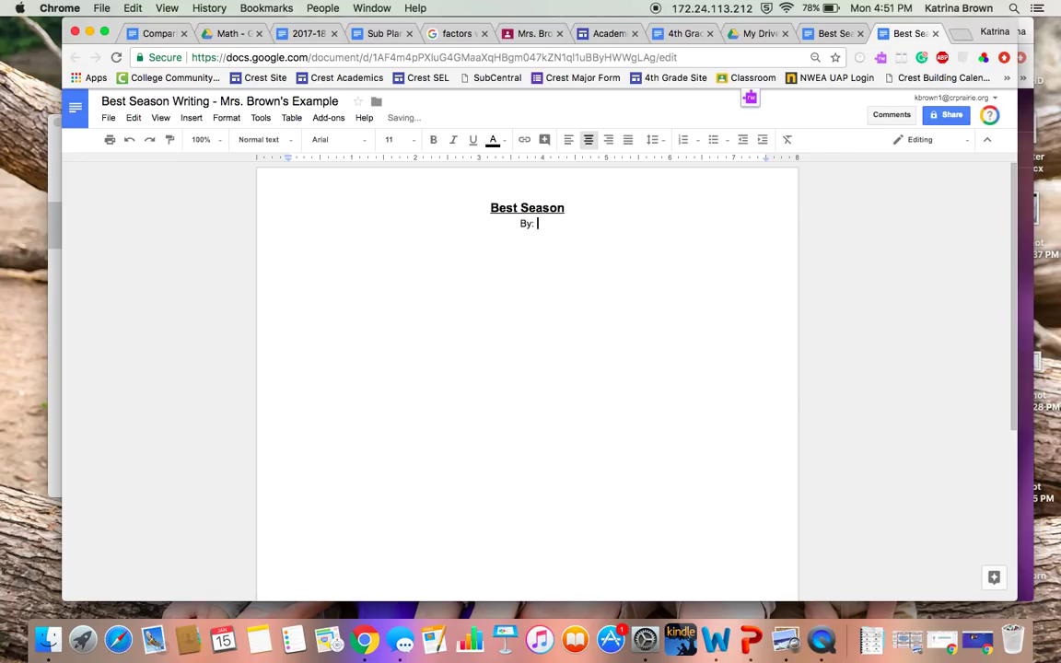
text(Mrs. Brown)
key(Return)
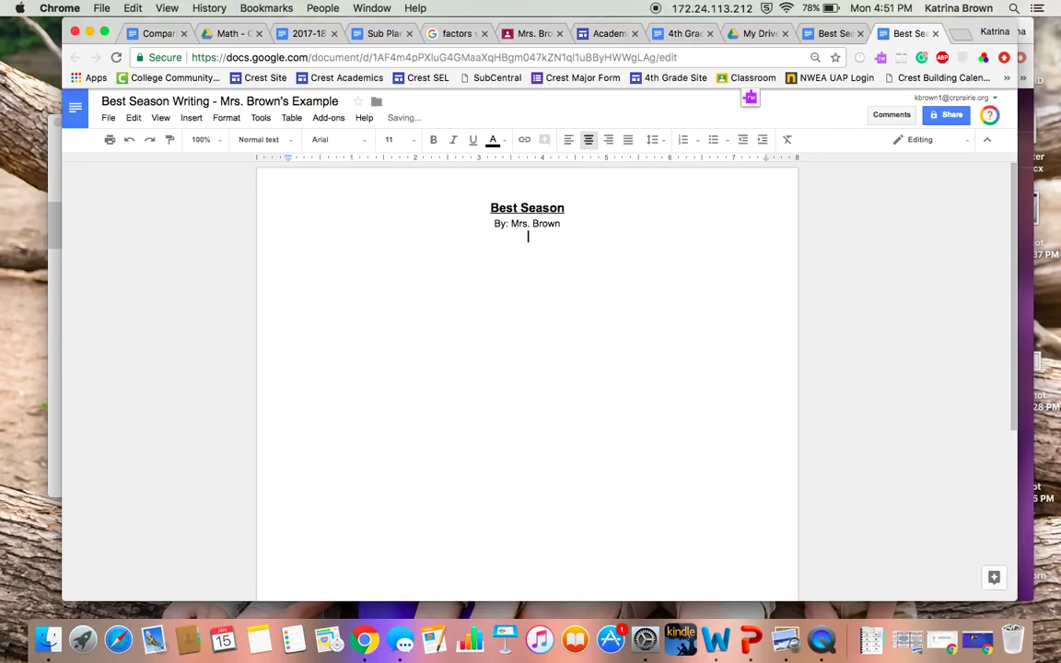
key(Return)
Make the line under the byline left-aligned with Double line spacing
click(568, 140)
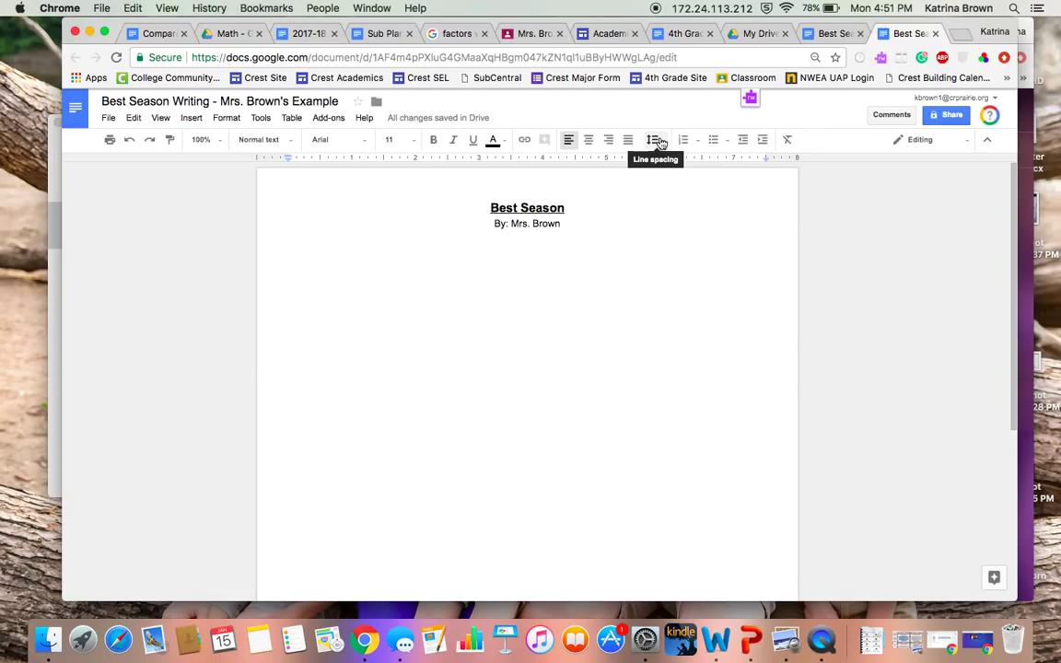
click(661, 143)
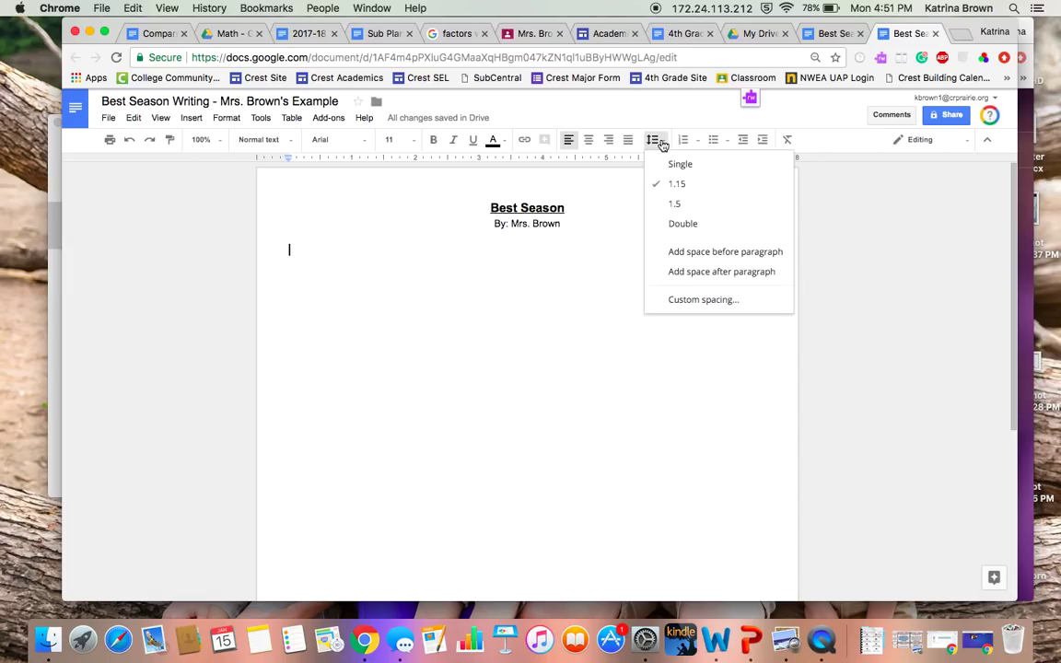
click(682, 223)
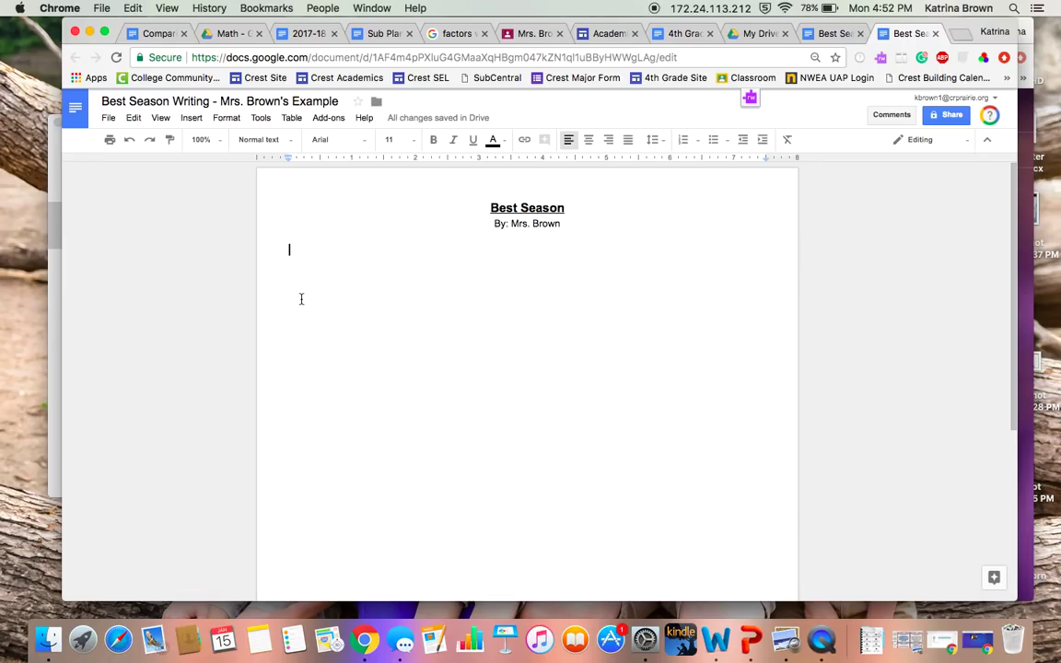
Start a new body line and indent it with a tab for the first paragraph
key(Return)
key(Tab)
Write 'Although many people love summer, I feel that fall is the best season.' and indent a new paragraph
text(Al)
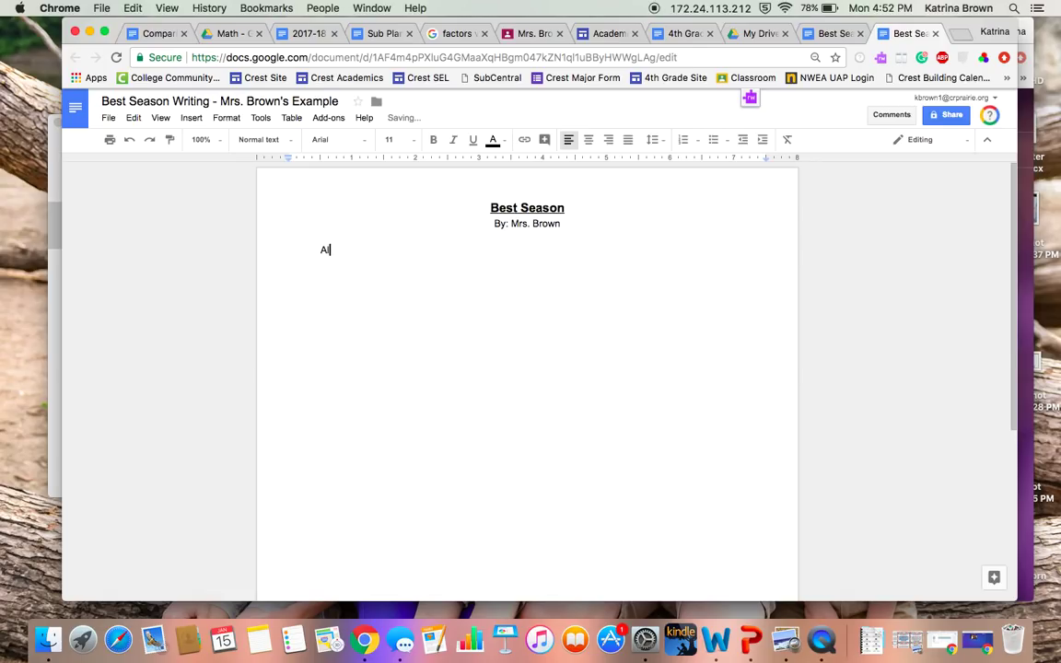
text(though ma)
text(ny people love )
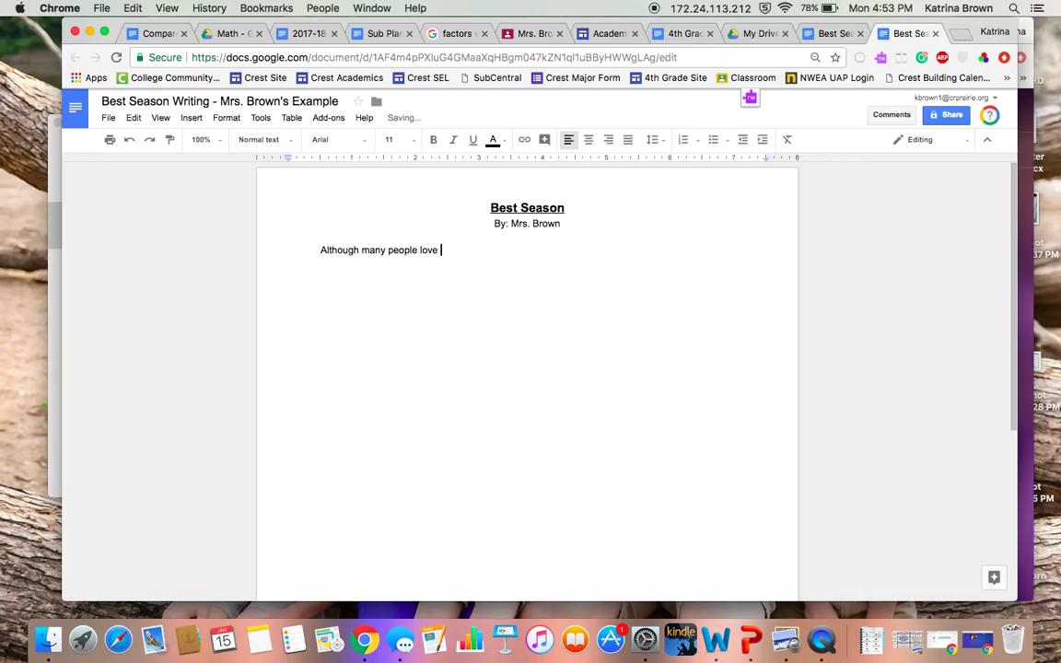
text(summer. I fee)
text(l that fall is)
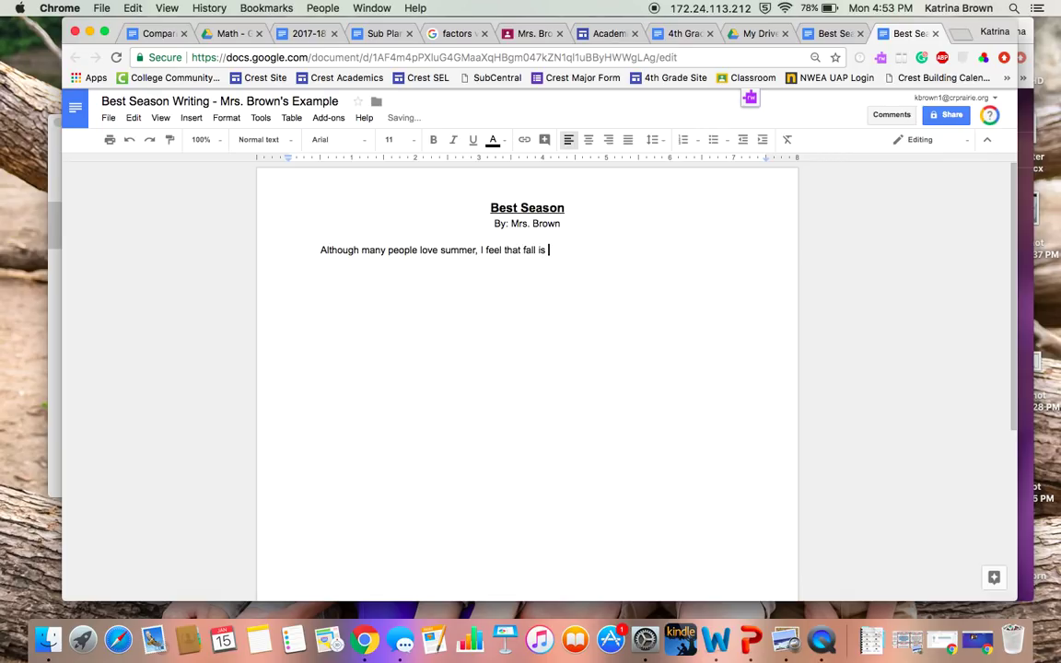
text( the best seas)
text(on.)
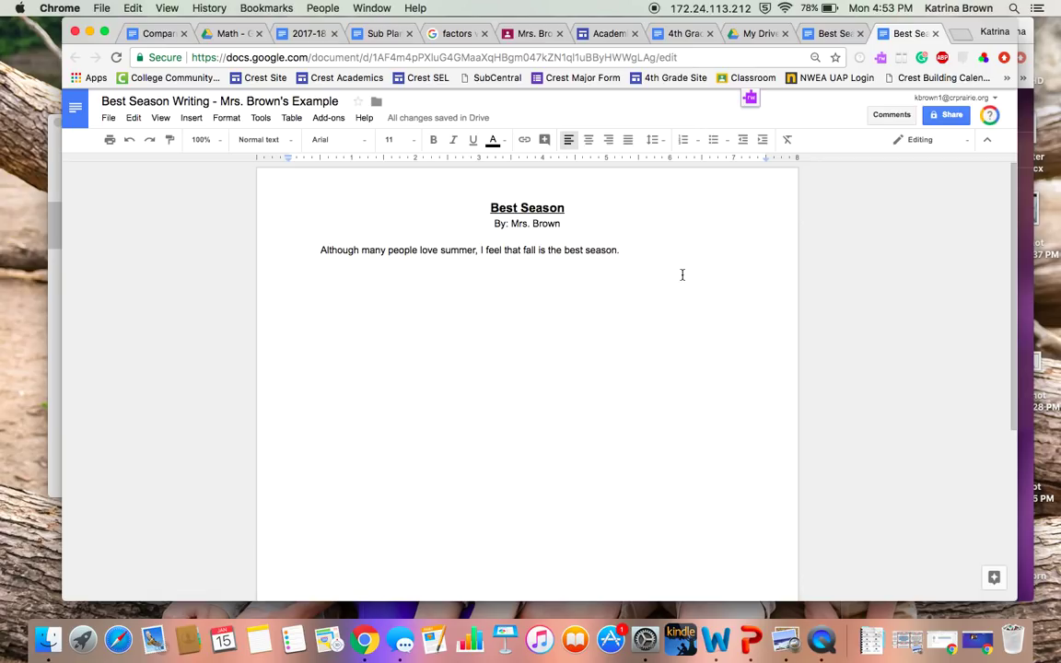
key(Return)
key(Tab)
Write 'One of the main reasons I love the fall is because of my birthday', fixing the spelling
text(Oneo f)
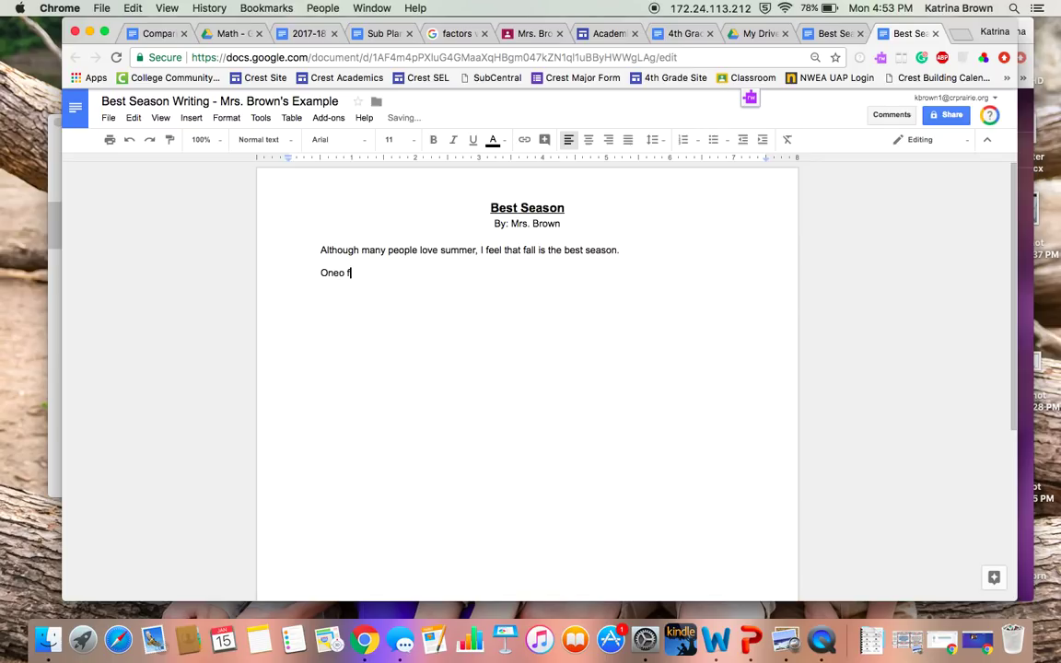
text( the)
key(BackSpace)
key(BackSpace)
key(BackSpace)
key(BackSpace)
key(BackSpace)
key(BackSpace)
key(BackSpace)
text(of the main )
text(reasons I love)
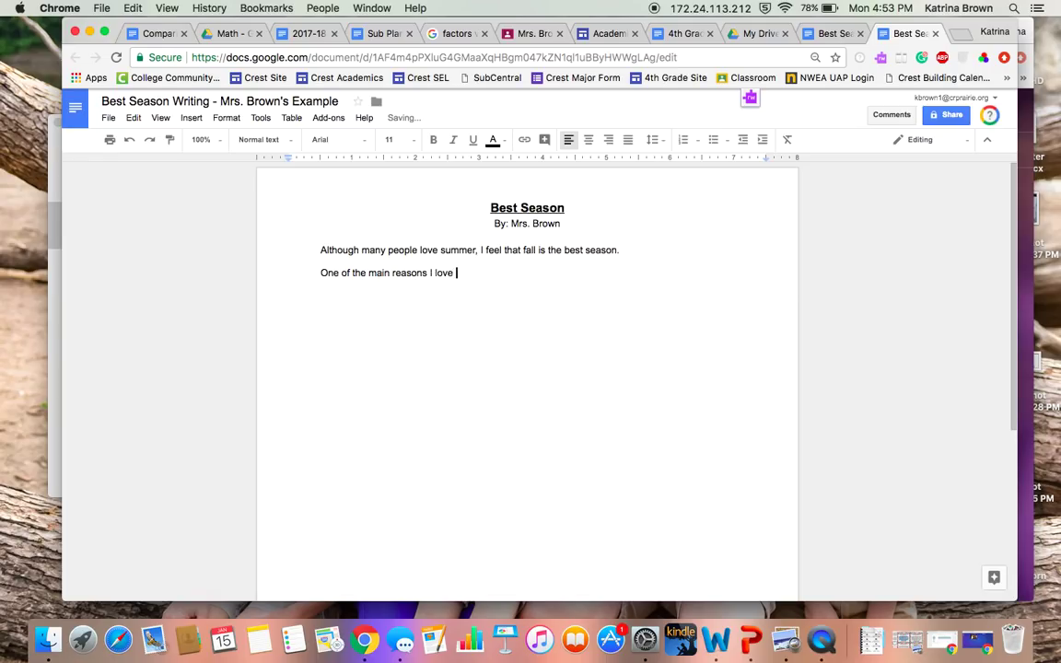
text( the fall is be)
text(cuase of my b)
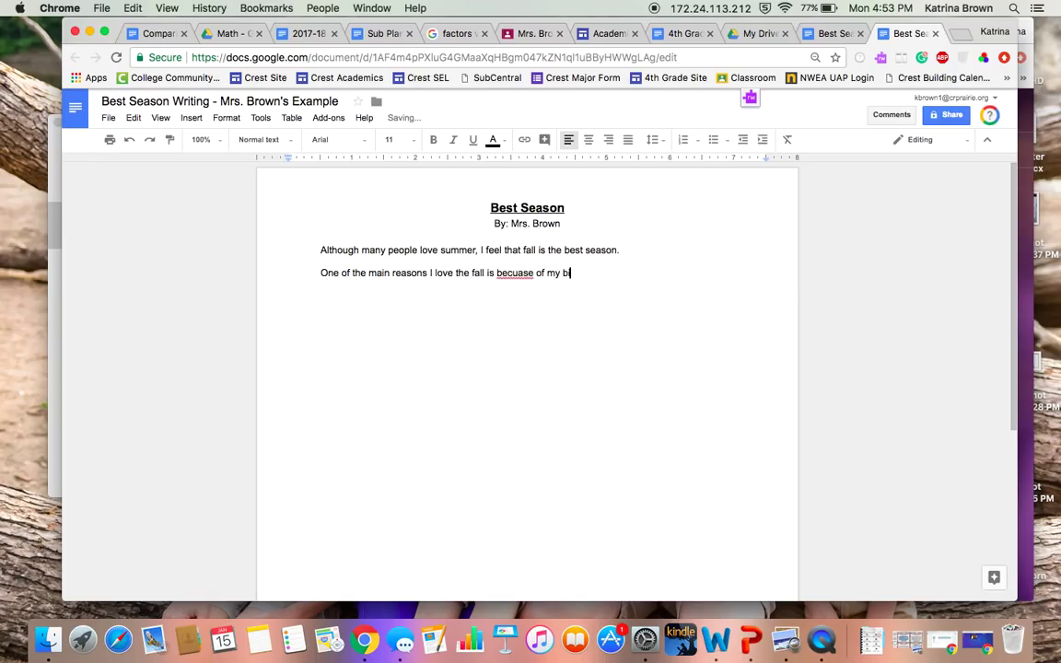
text(irhtday.)
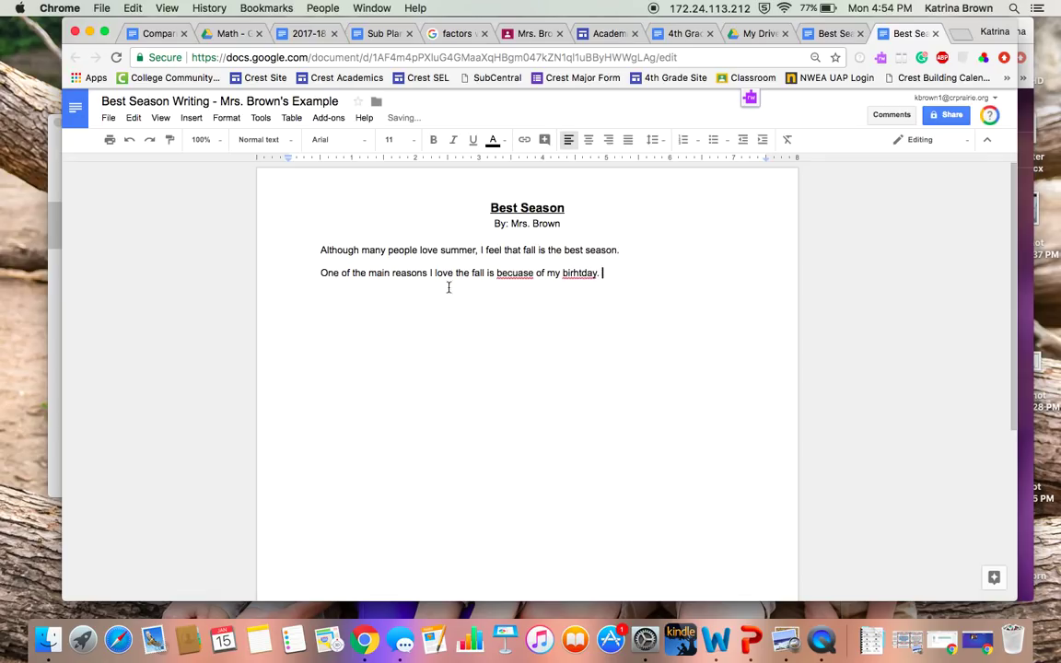
right_click(516, 276)
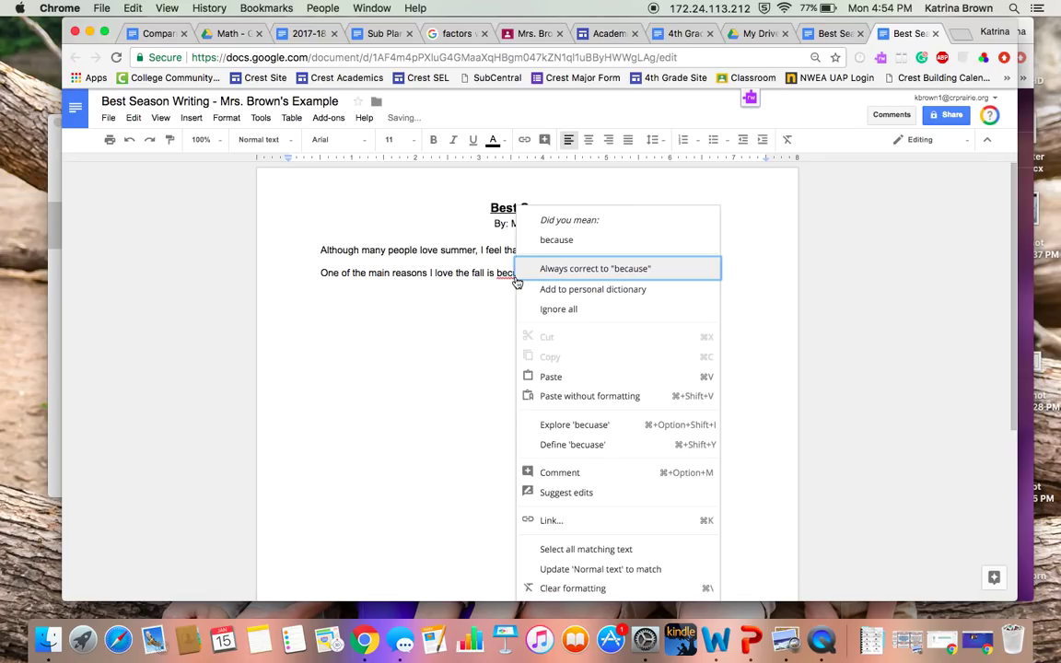
click(545, 241)
right_click(569, 273)
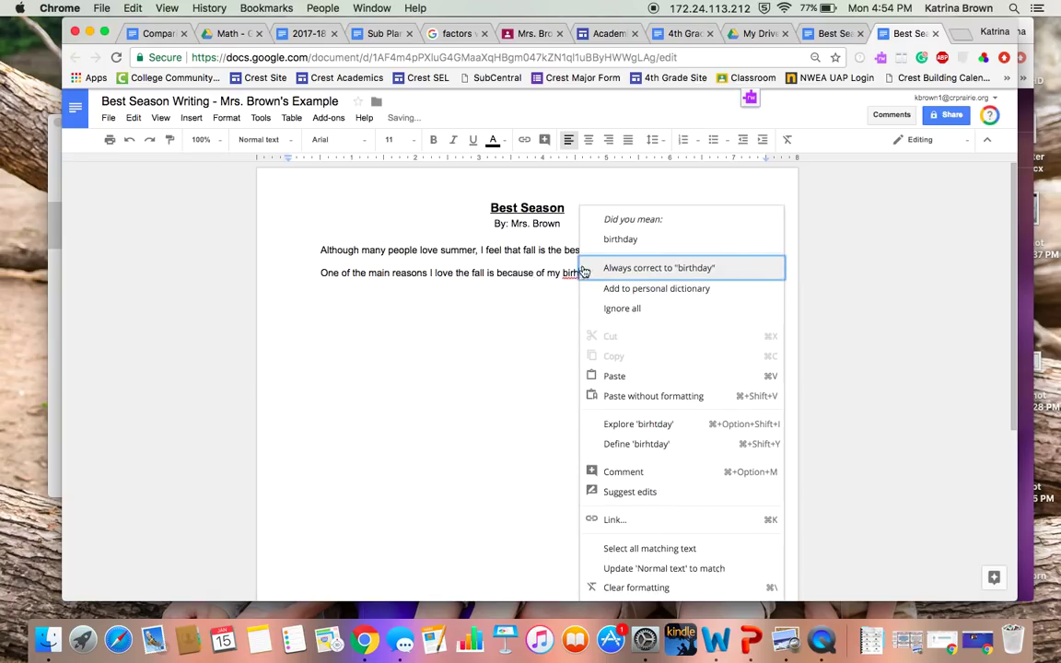
click(616, 237)
click(617, 271)
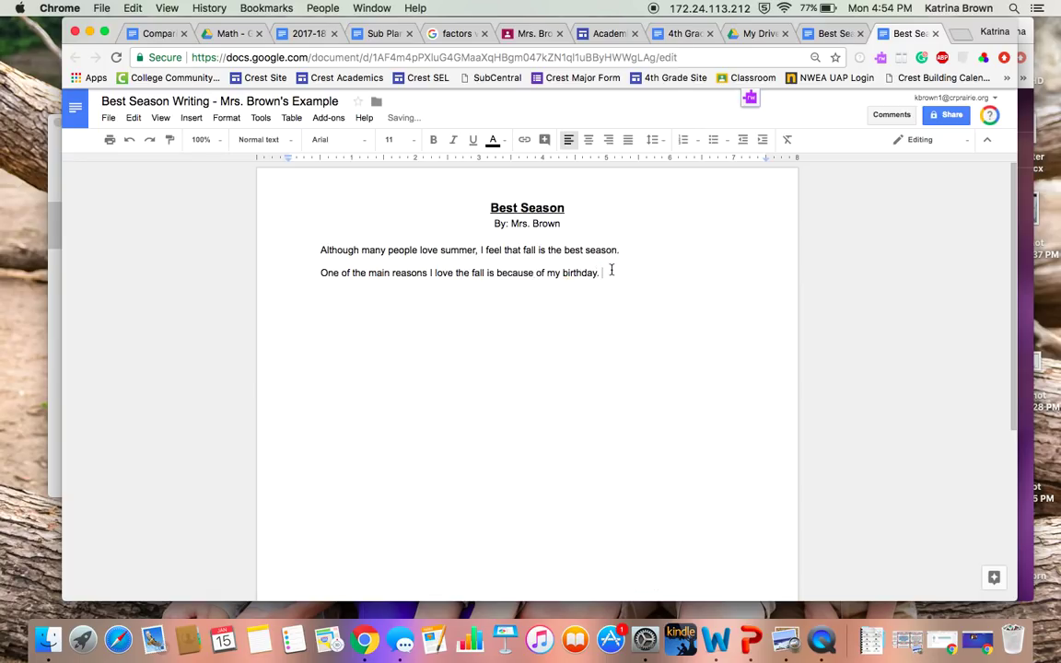
key(BackSpace)
key(BackSpace)
Add the birthday presents, family pizza dinner at Pizza Haus in Williamsburg, and cake sentences
text(. )
text(I love get)
text(ting birthday pr)
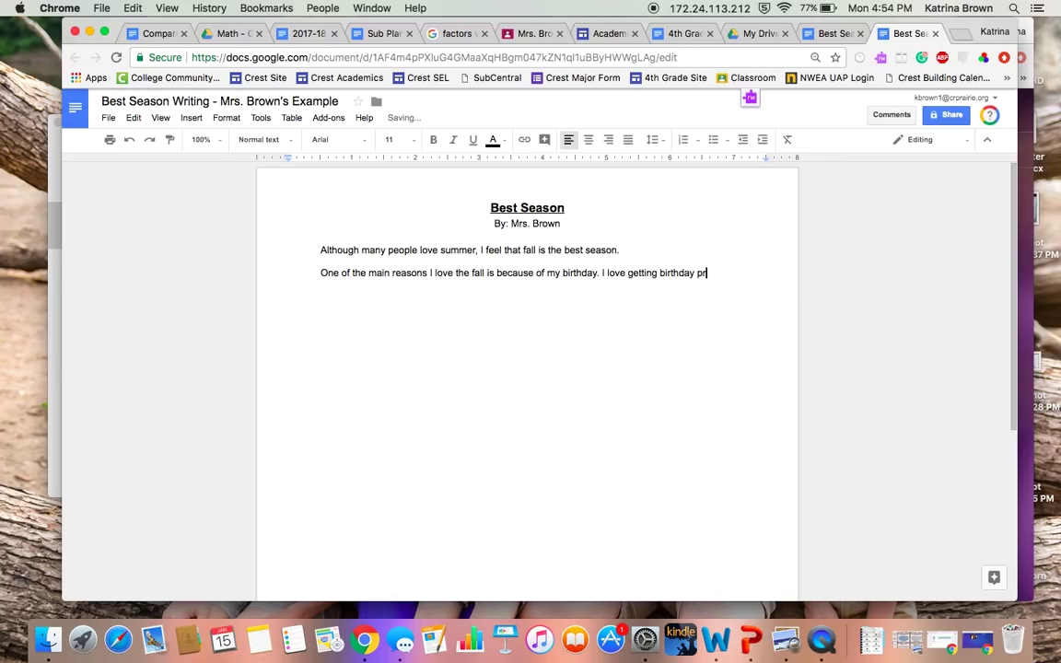
text(esents)
text(. Be)
text(cuase my )
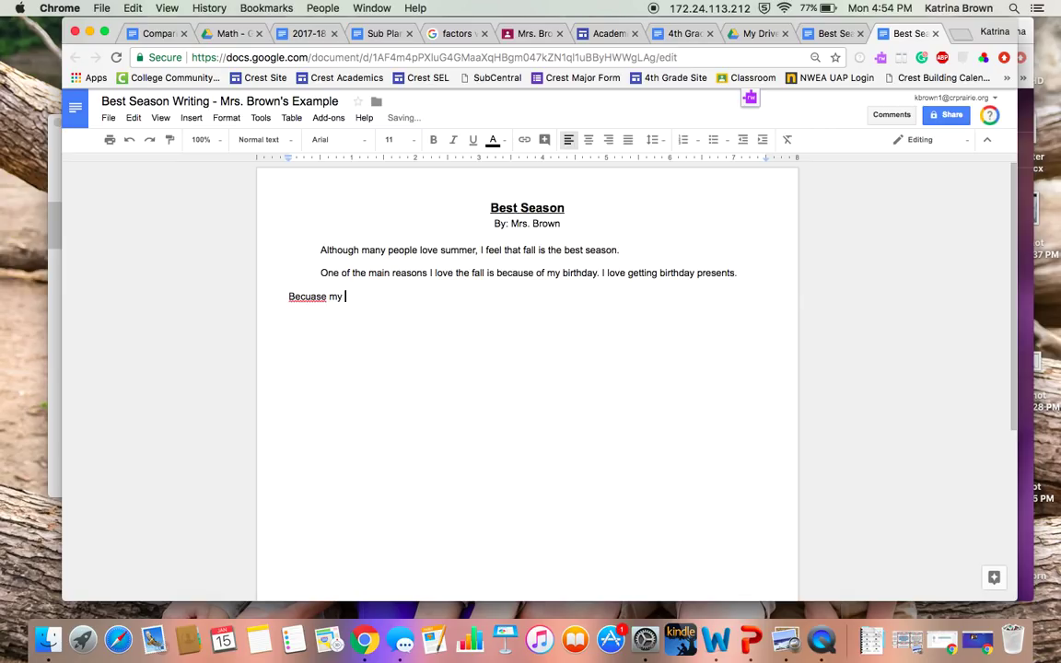
text(siste)
text(r's bir)
text(htday is the)
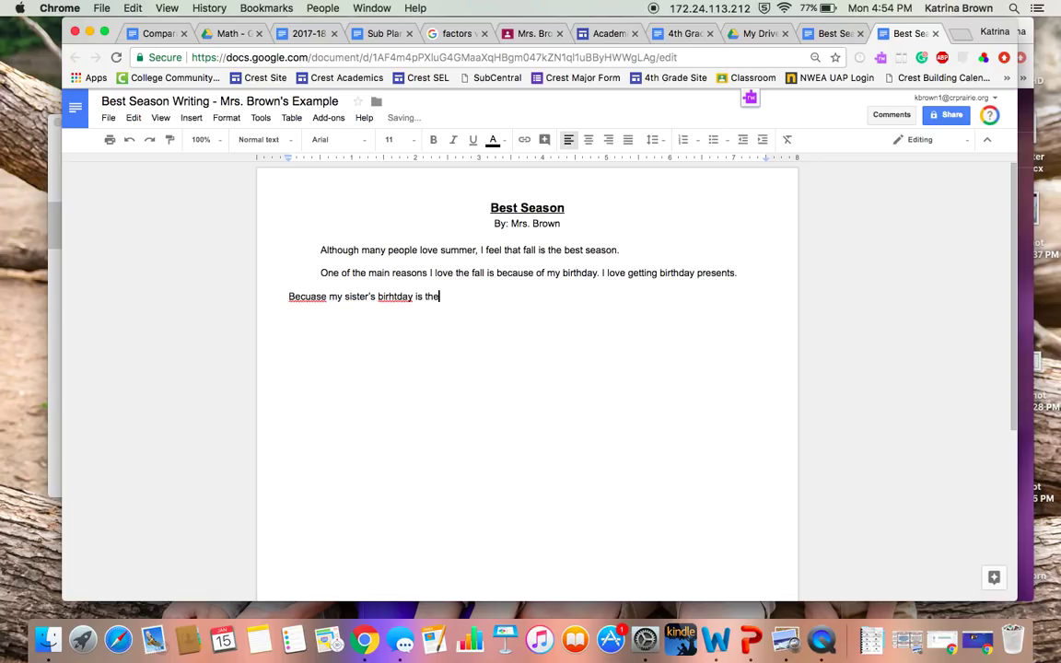
text( day befo)
text(re mine, we alw)
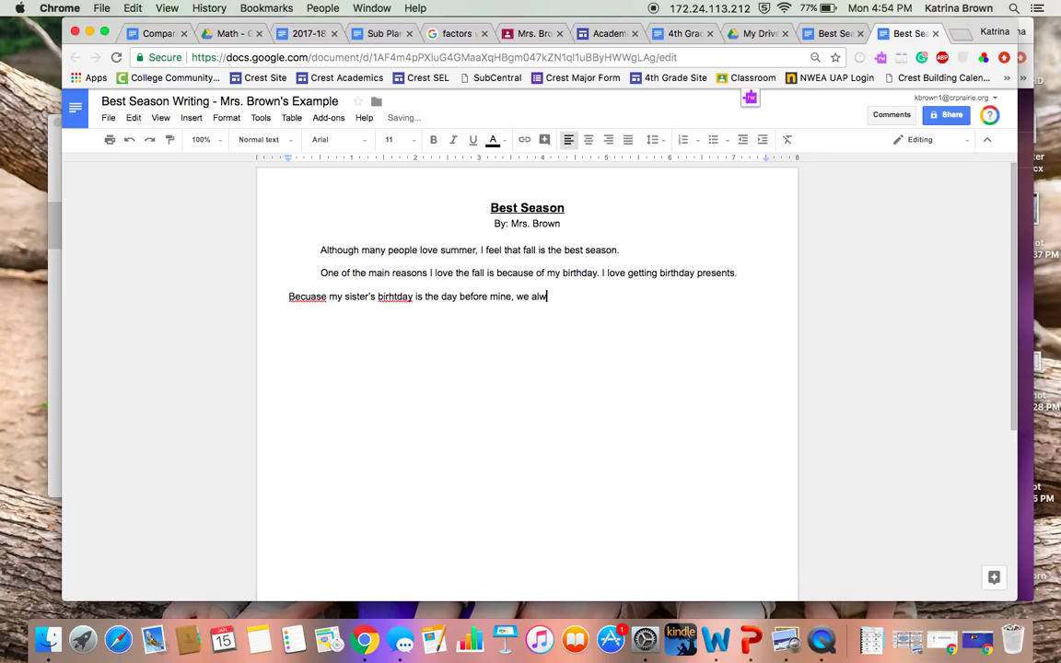
text(ays have a)
key(BackSpace)
text(g family di)
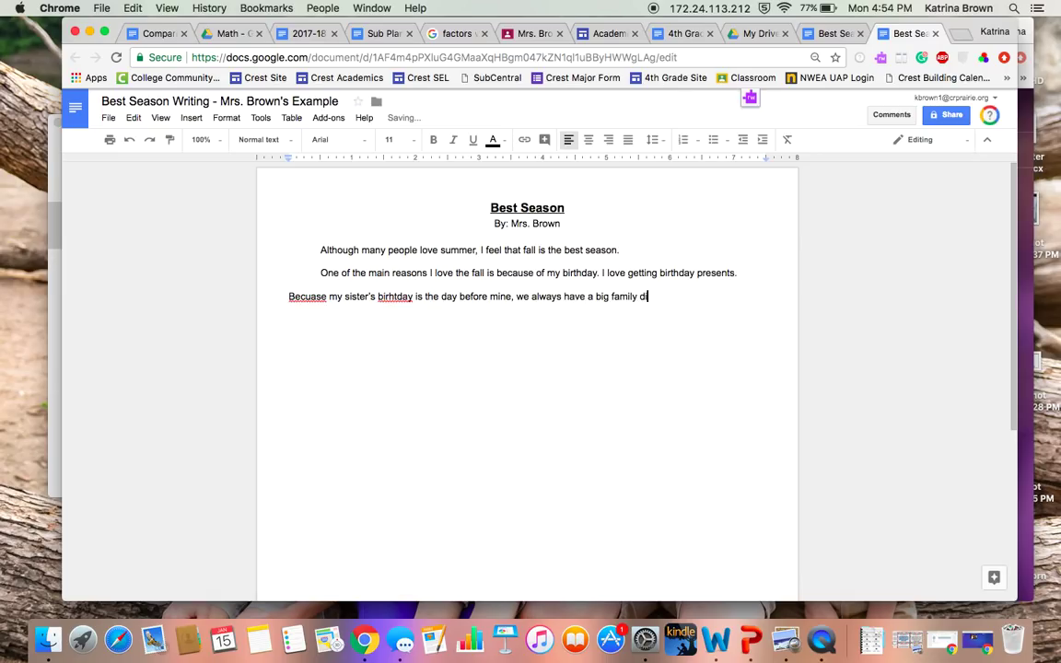
text(nner toget)
text(her. Our)
text( fa)
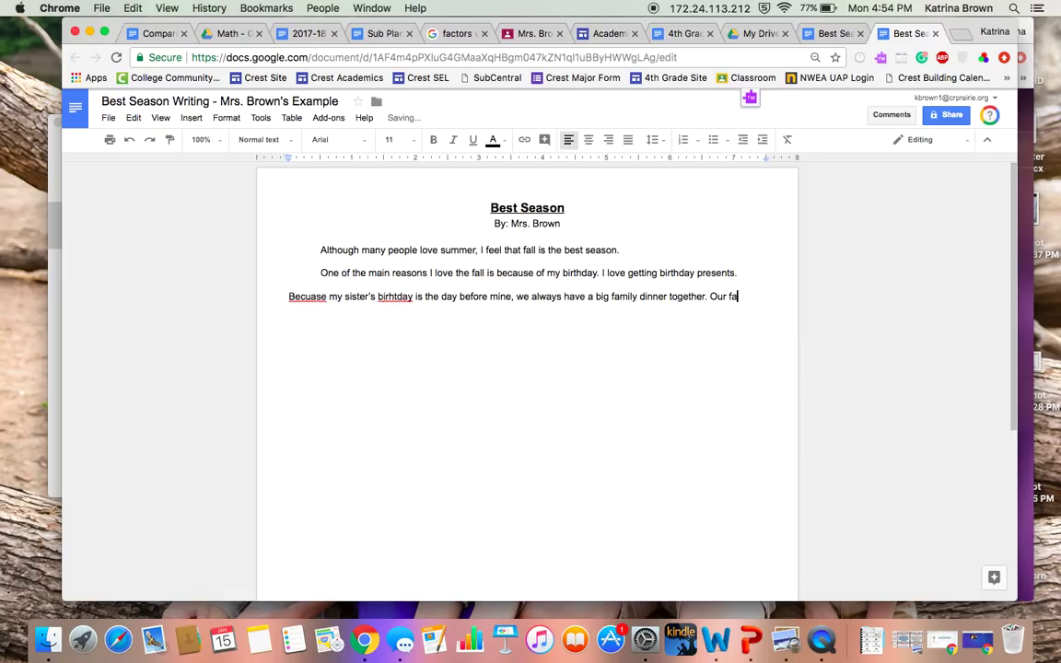
text(vortie thing to )
text(do it to ord)
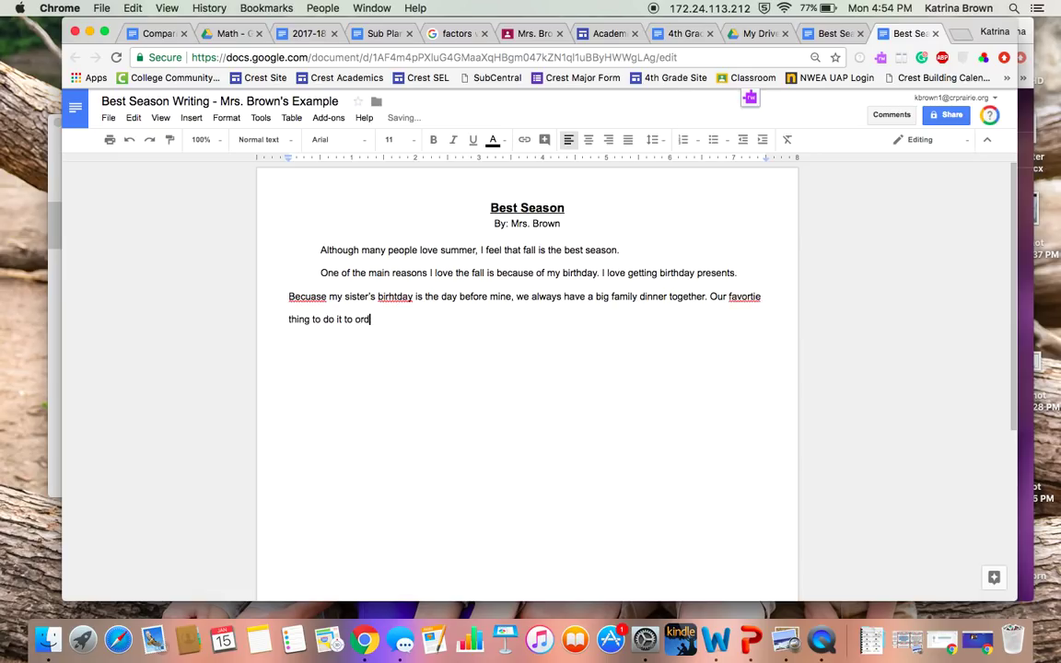
text(er pizza f)
text(rou)
key(BackSpace)
text(m our )
text(favorite pis)
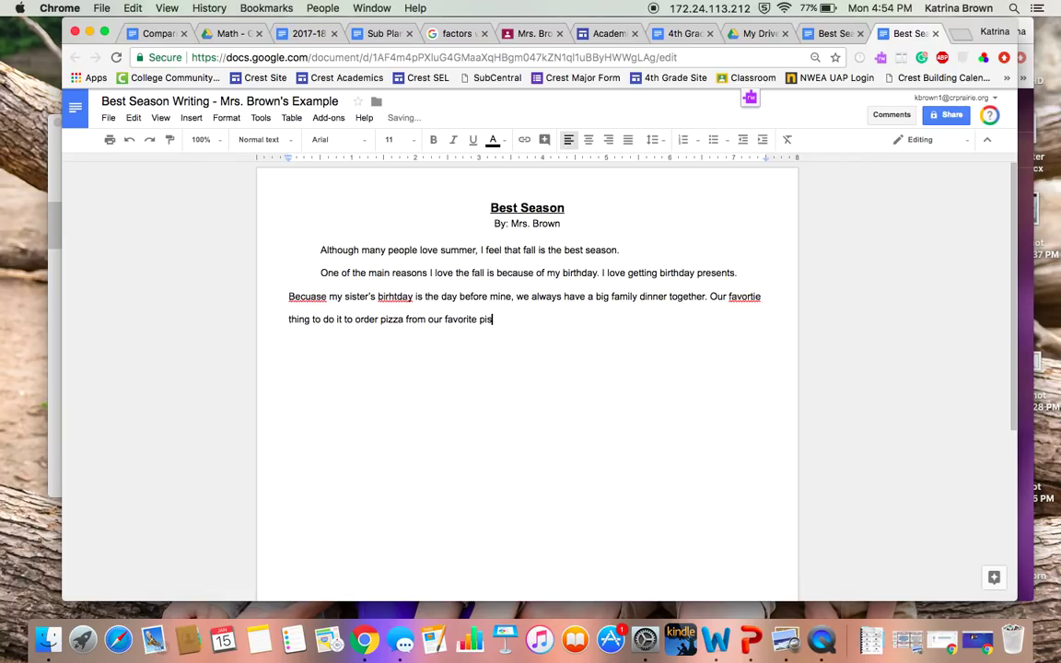
text(za place,)
text( the Pizza)
text( Haus. it is)
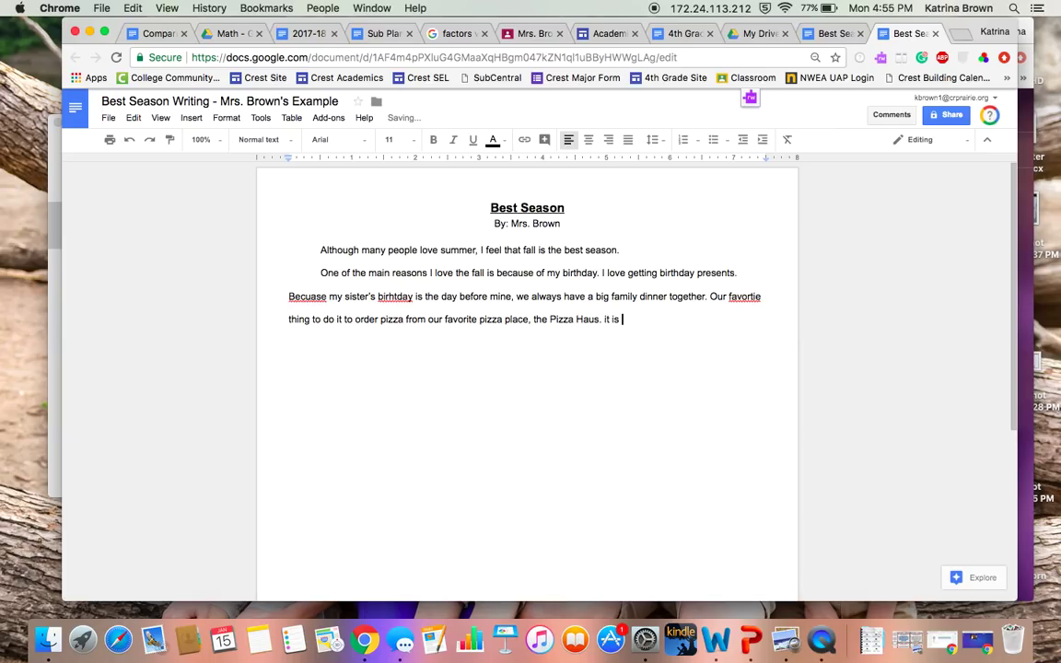
key(BackSpace)
key(BackSpace)
text(Wil)
text(liamsburg)
text(. We will have a)
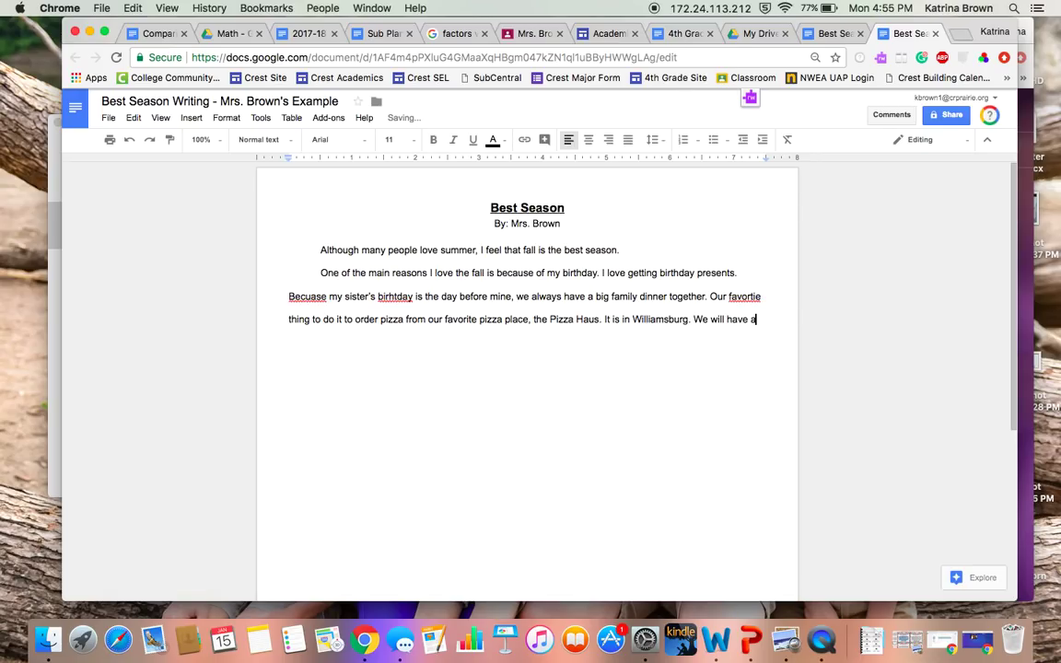
text( birthday)
text( cake and enjo)
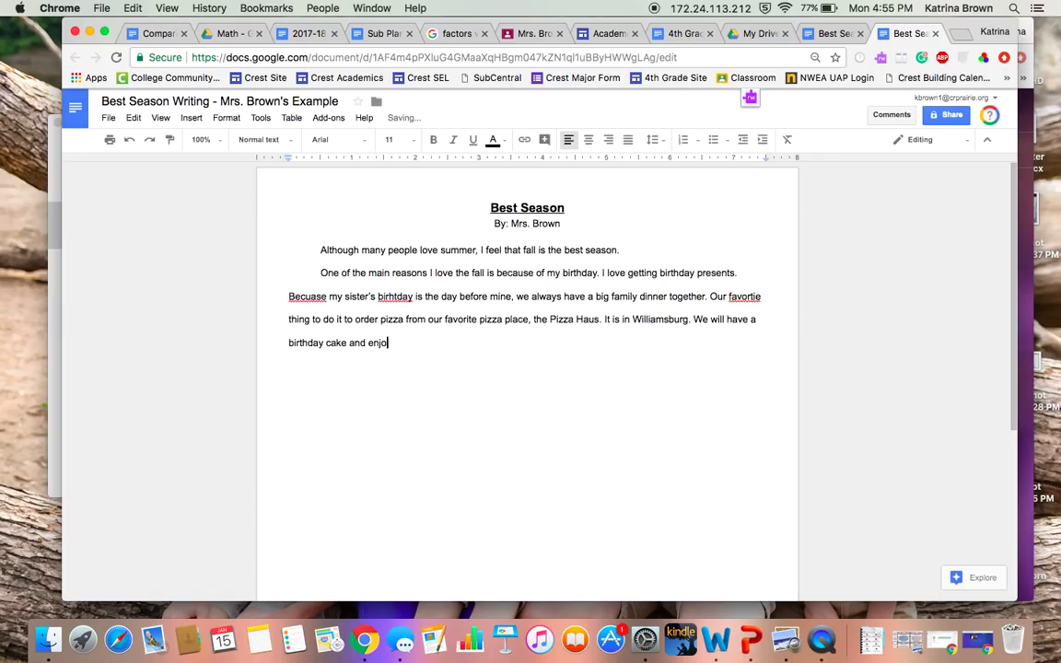
text(y spendin)
text(g time together.)
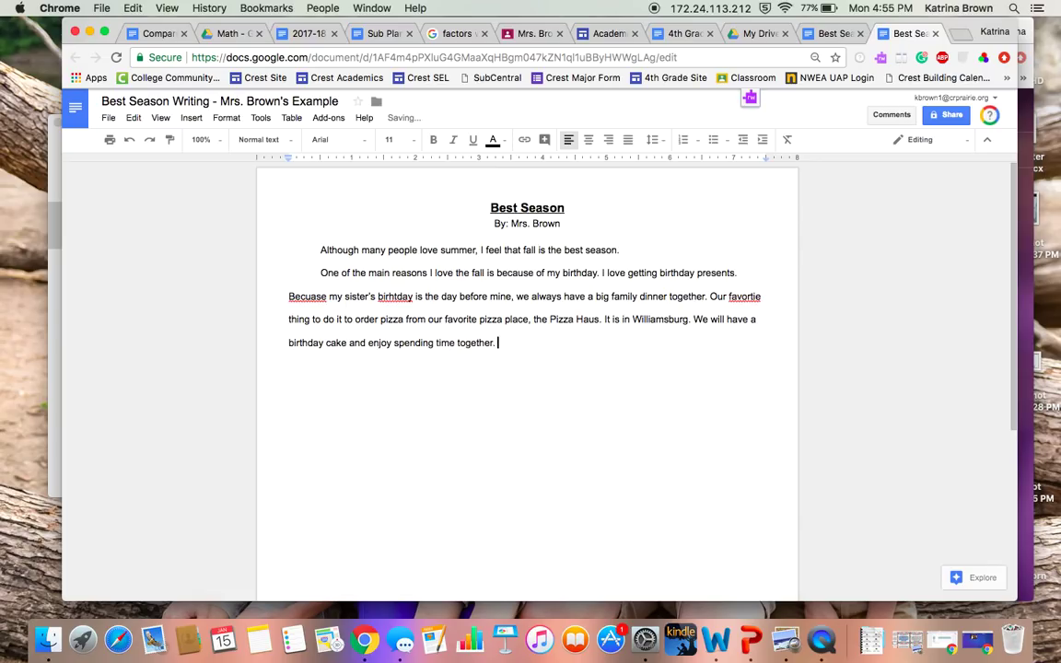
Correct favortie, Becuase and birhtday from the suggestions, then begin a new paragraph after 'together.'
right_click(744, 296)
click(782, 239)
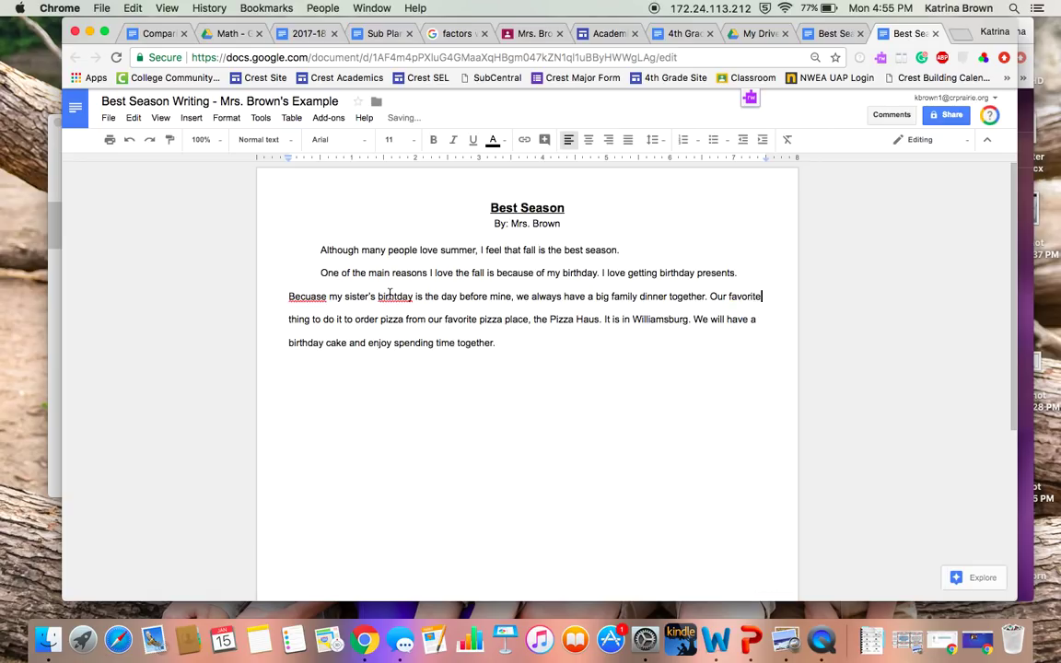
right_click(304, 296)
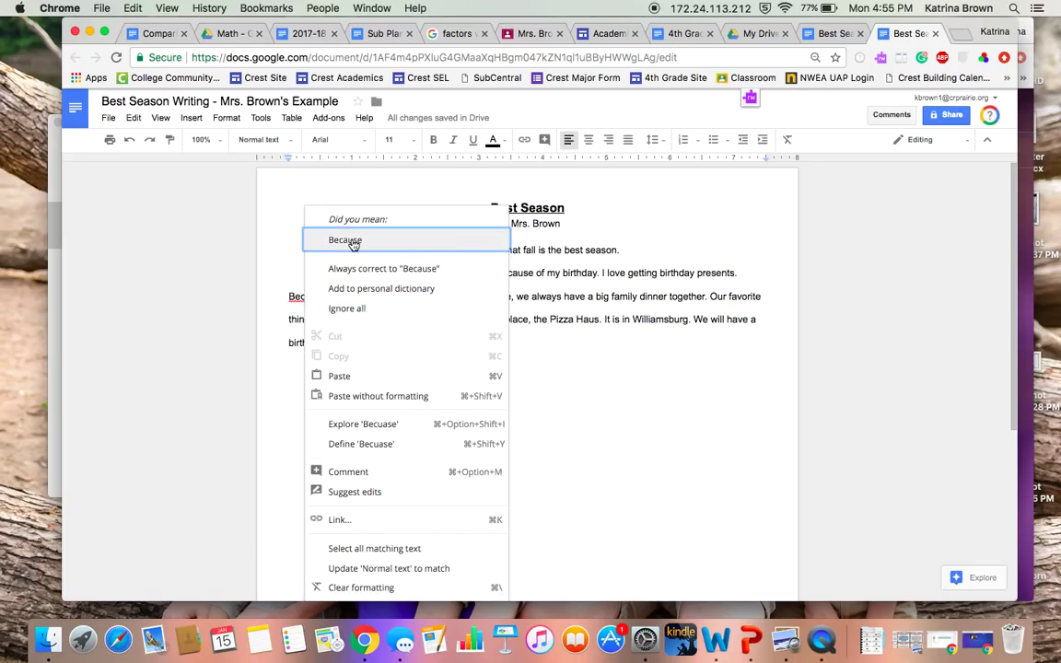
click(351, 241)
right_click(397, 296)
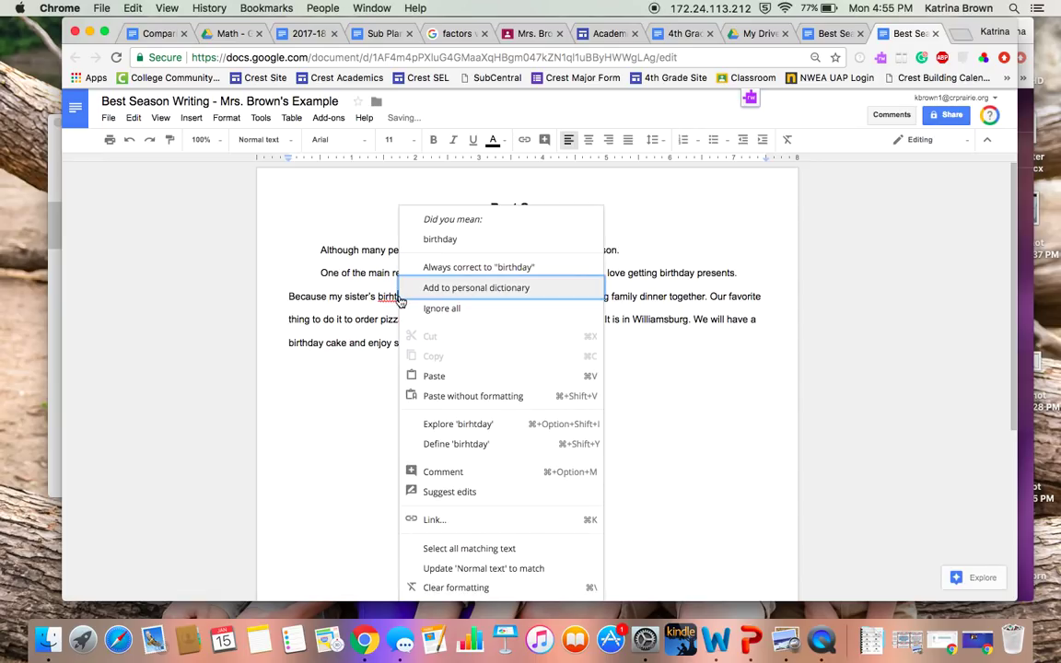
click(465, 241)
click(502, 341)
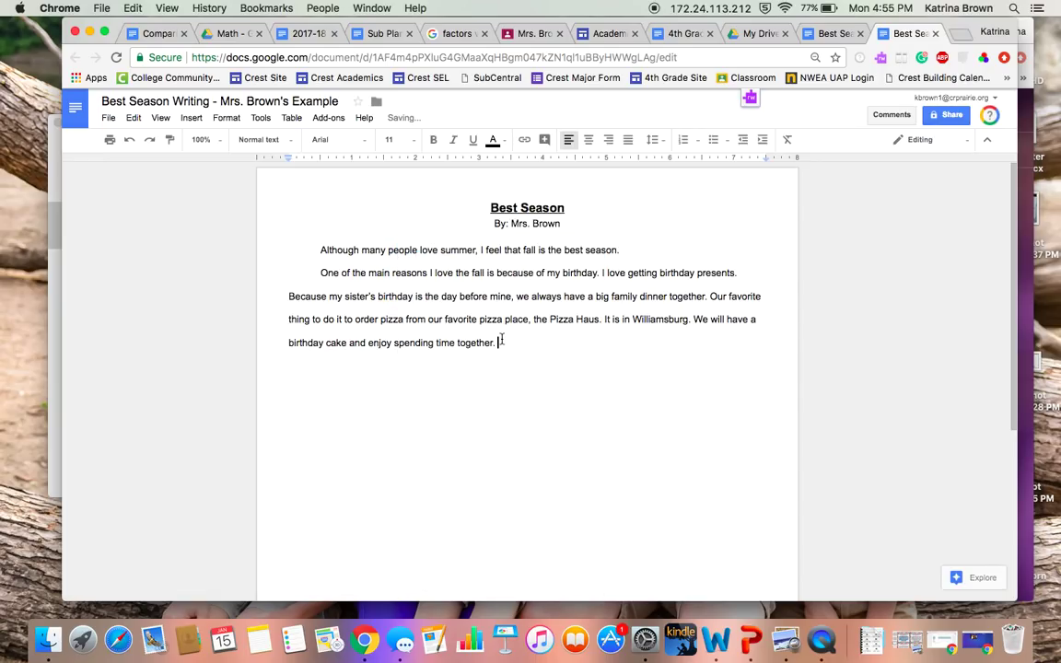
key(Return)
Write the indented football paragraph: fall season, cheering the Iowa Hawkeyes, games and tailgating with friends
key(Tab)
text(I also)
text( love that bo)
key(BackSpace)
key(BackSpace)
key(BackSpace)
text(foo)
text(all saea)
key(BackSpace)
key(BackSpace)
key(BackSpace)
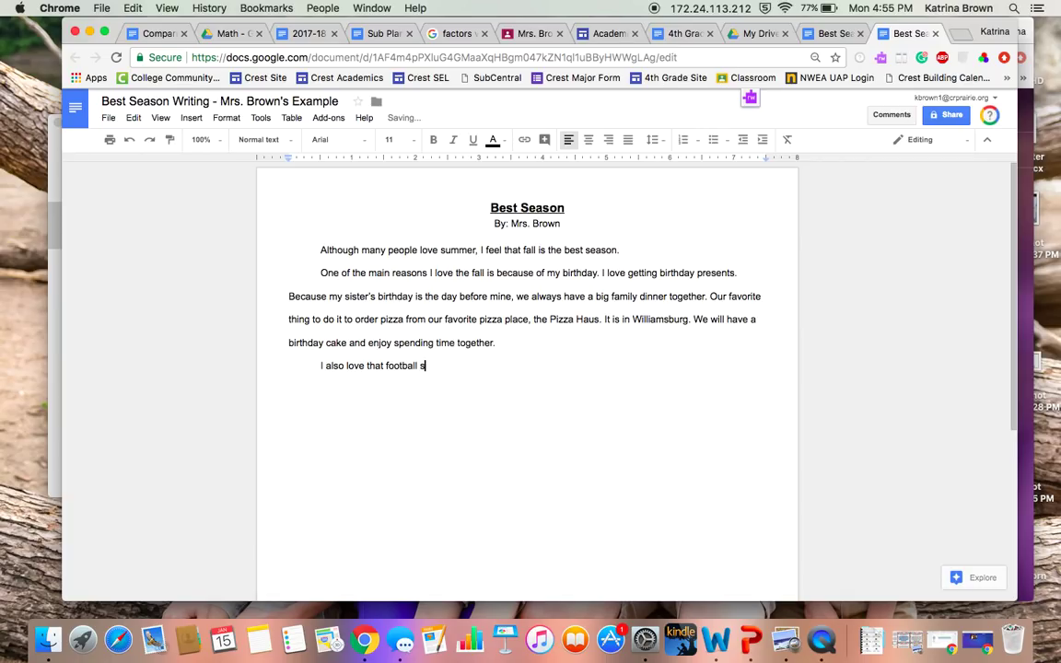
text(season is )
text(in the fall. It is)
text( a )
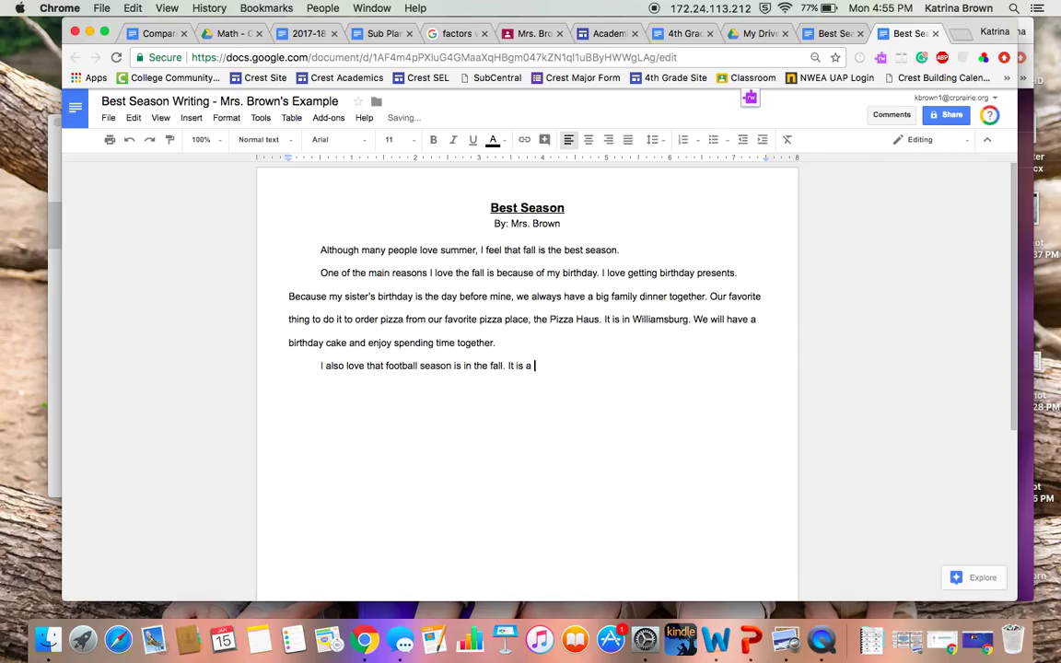
text(chance for u)
text(s to chee)
text(r on our fav)
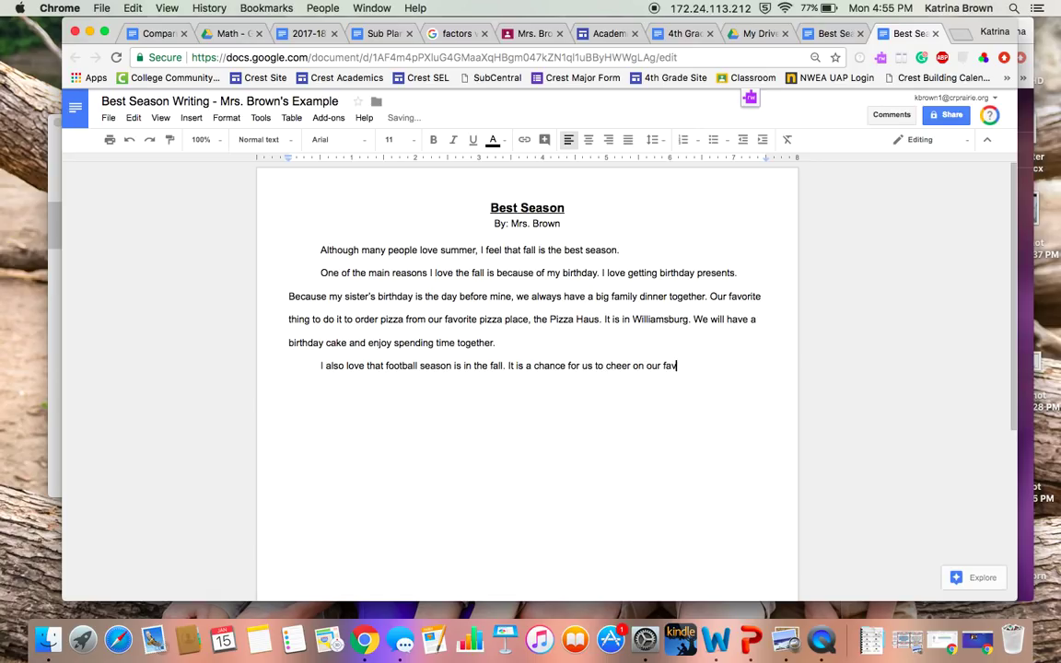
text(orite team, )
text(the Iowa Hawke)
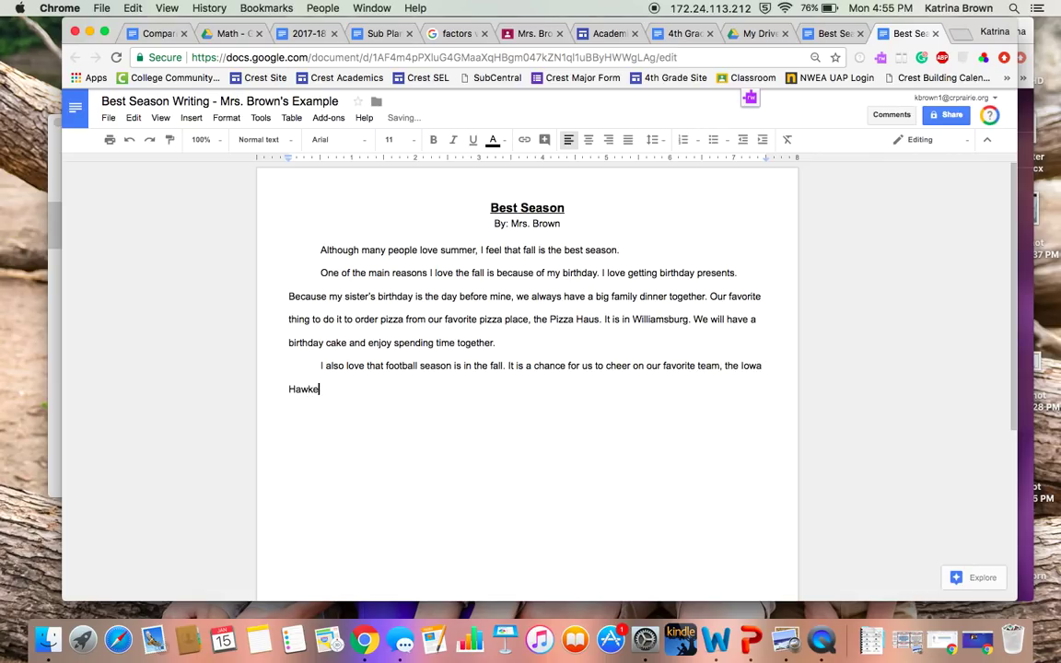
text(yes.My s)
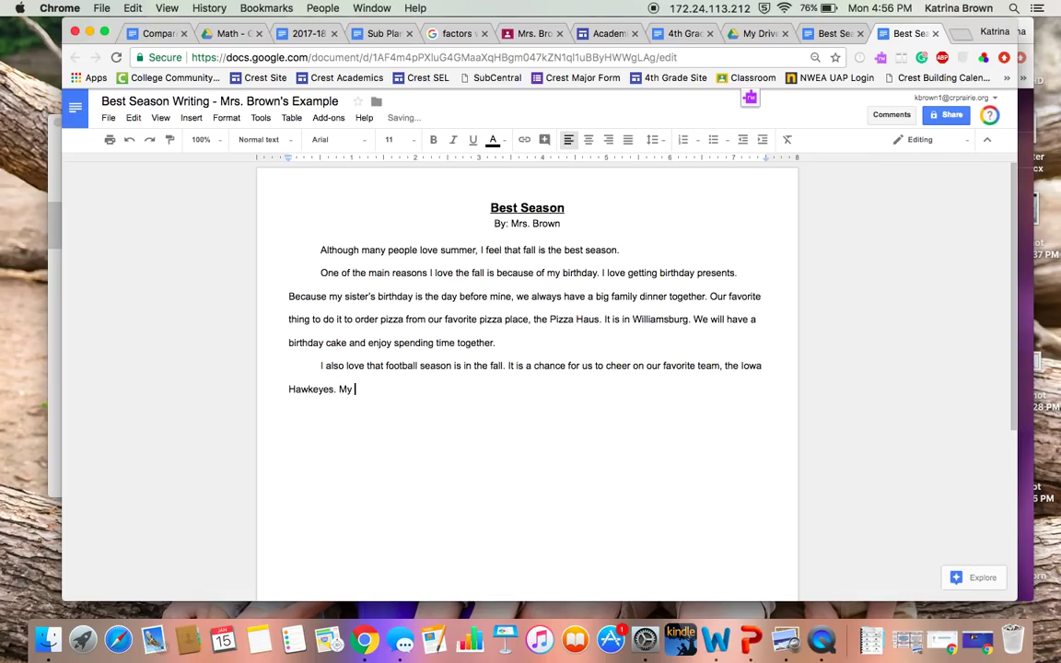
text(husband and I)
text( got)
key(BackSpace)
text(to almost all o)
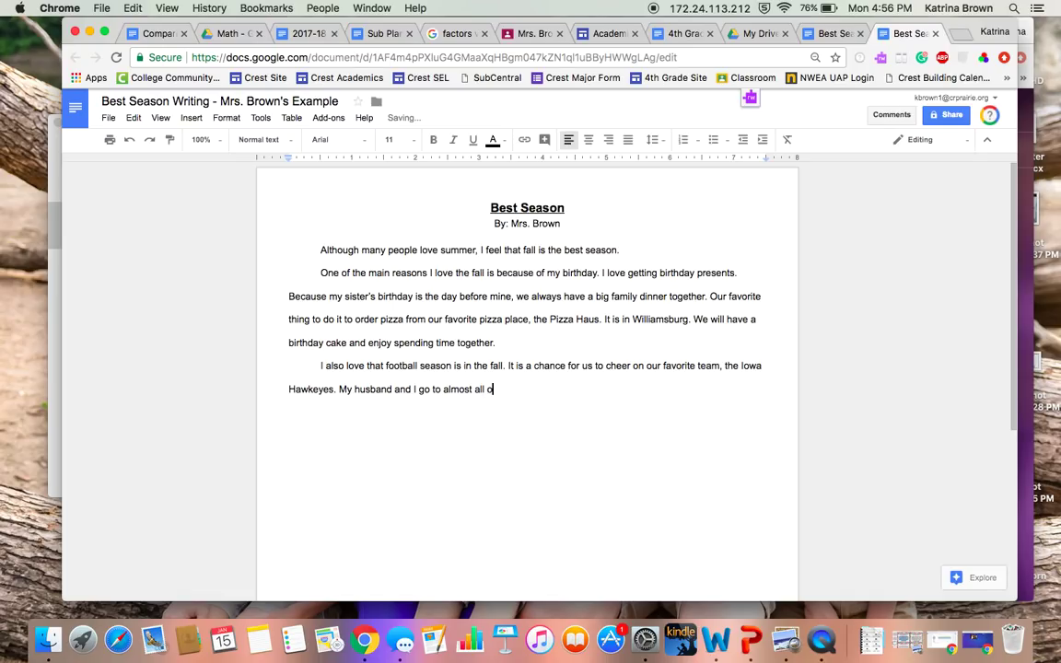
text(f the games. We )
text(have a big t)
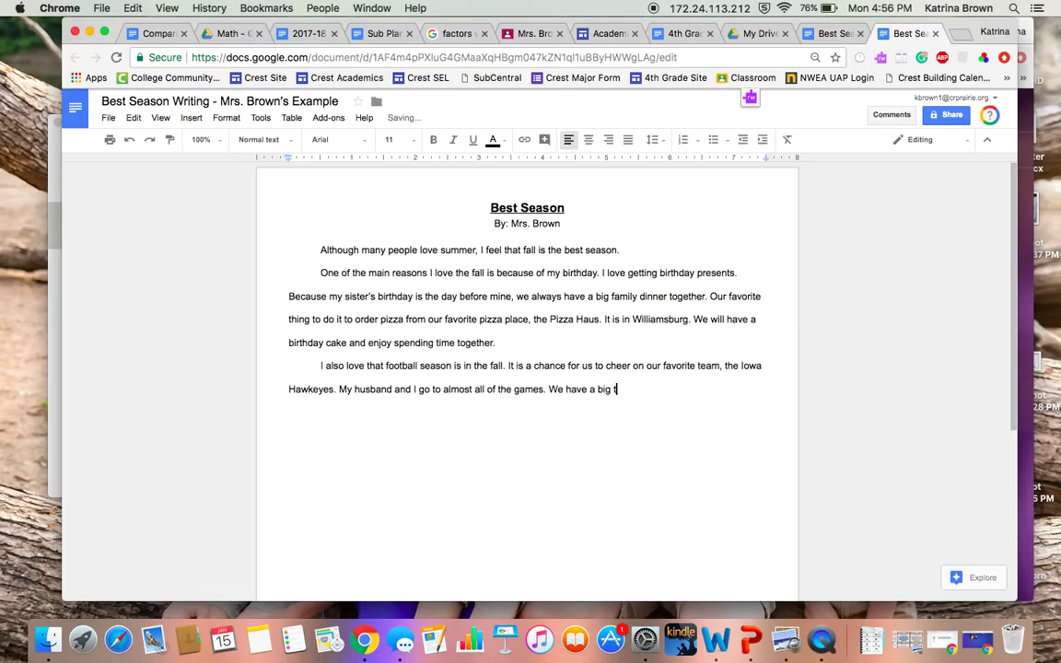
text(ai)
text(lgate)
text( together w)
text(ith a bunch of o)
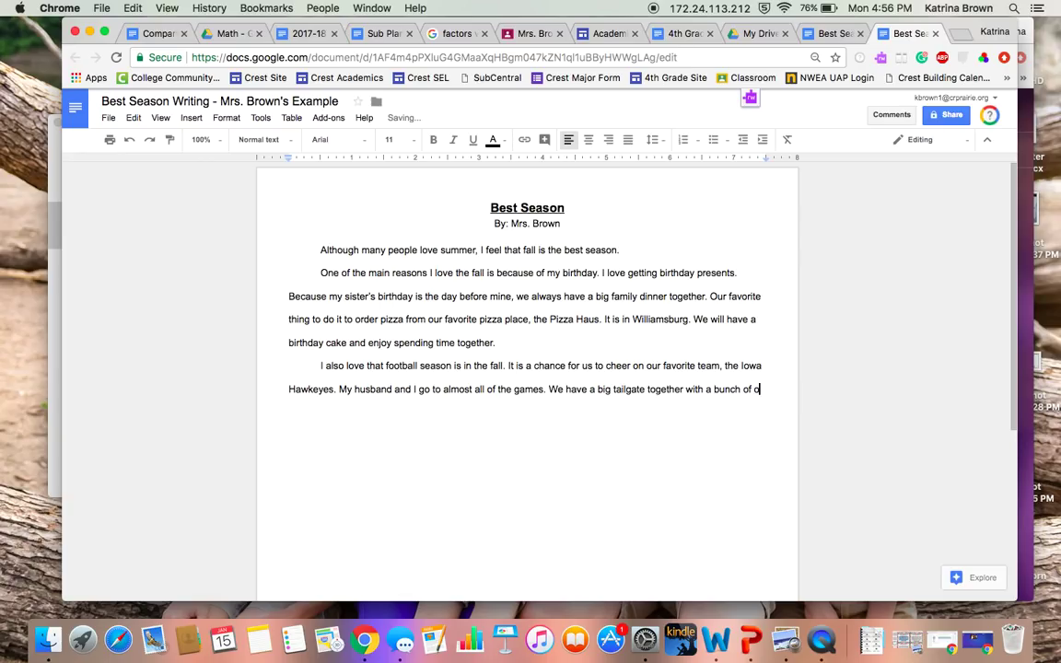
text(ur friends fro)
text(m college. We )
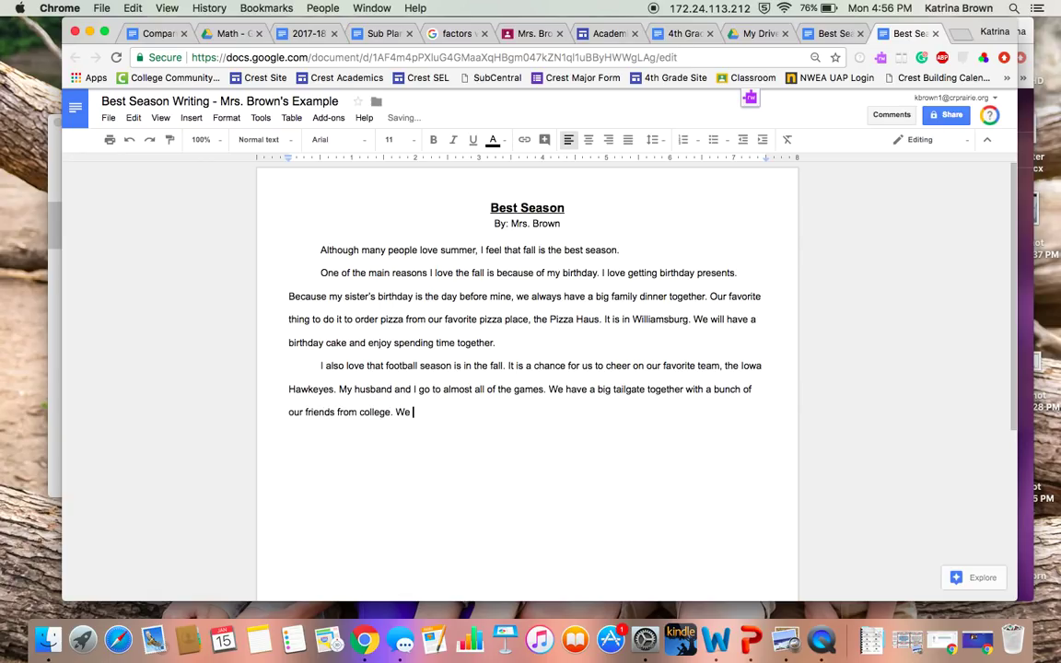
text(were all in the mar)
text(ching ba)
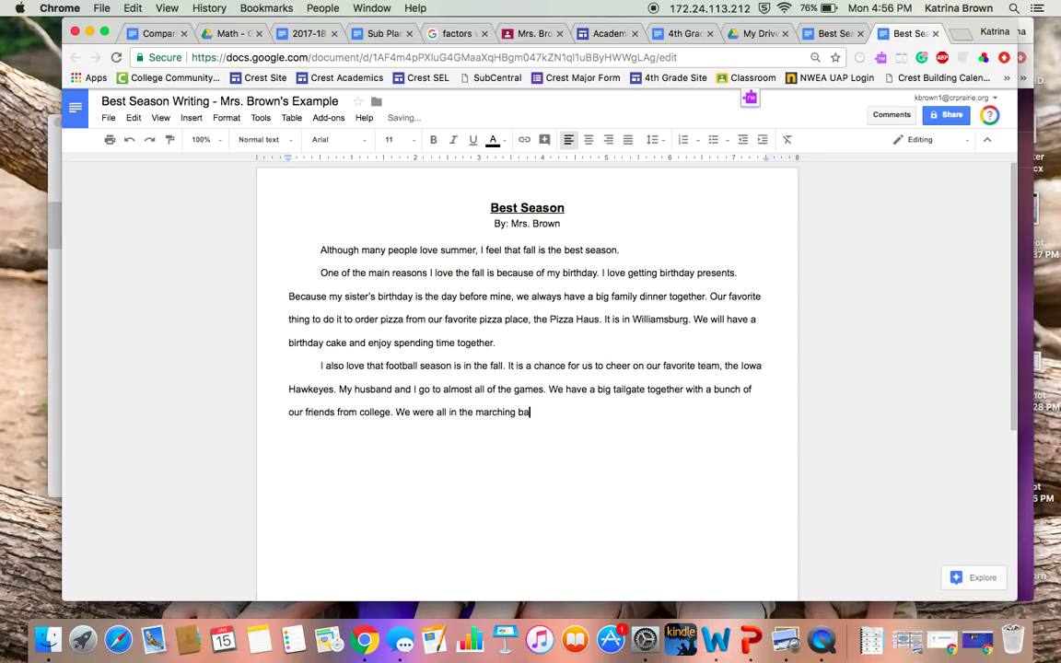
text(cnd together)
text(. It is a great chanc)
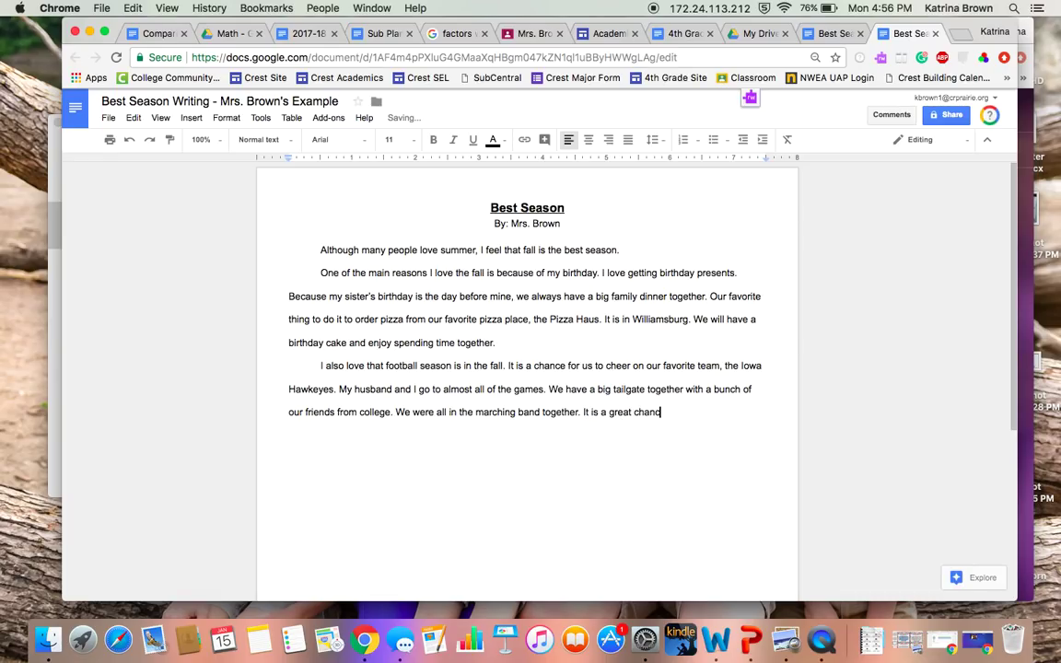
text(e for)
text( us to)
text( have )
text(some time a)
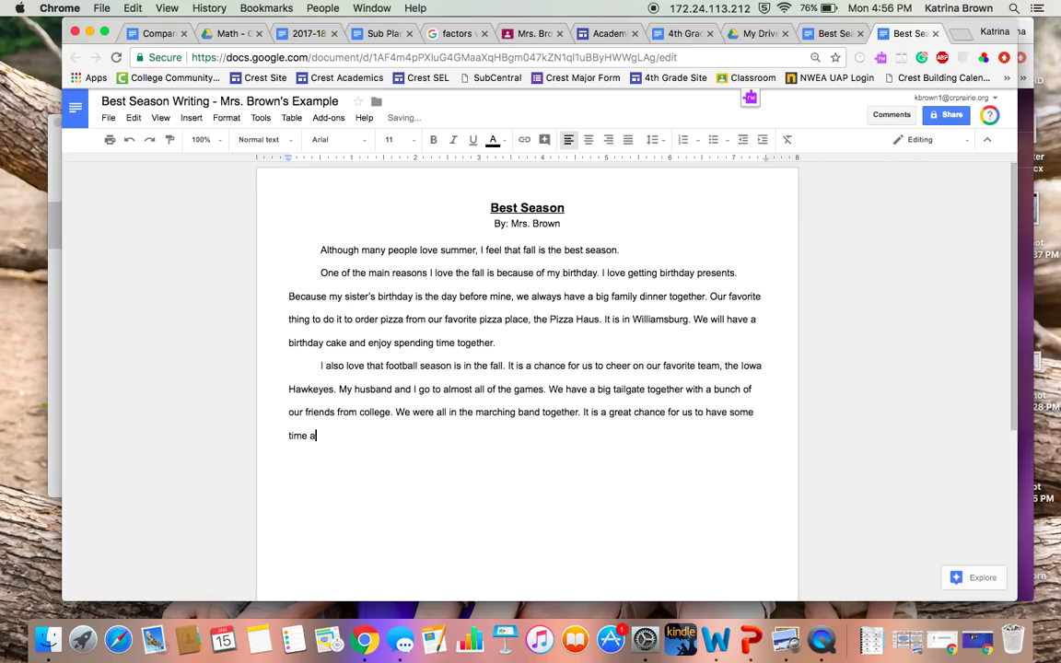
text(way from our kid)
text(s. We also love to)
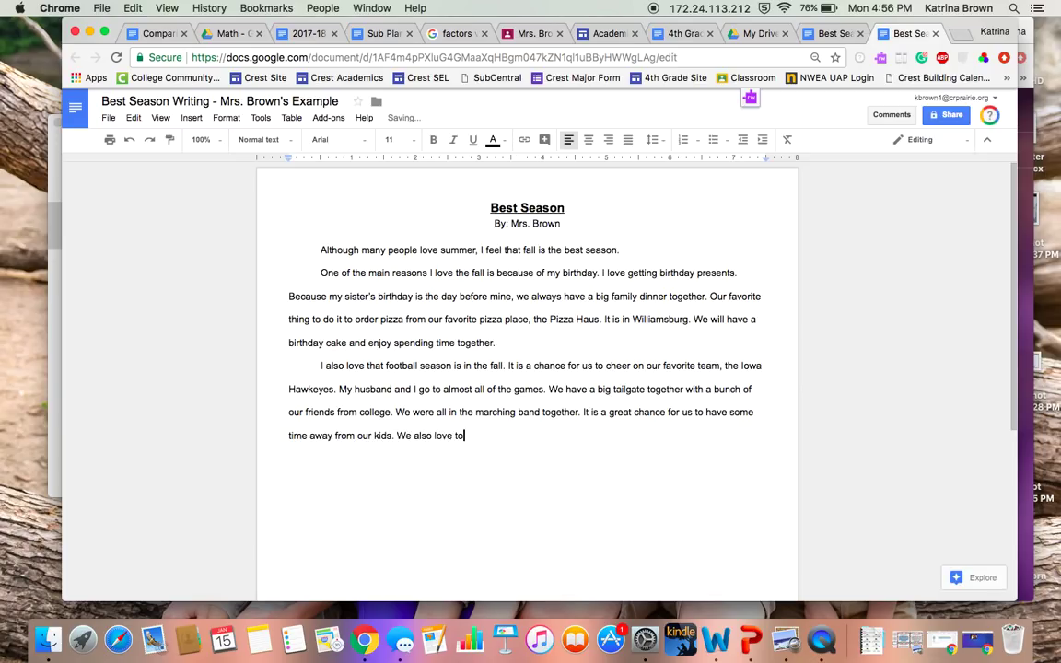
text( go to the g)
text(ames at Kinnick Sat)
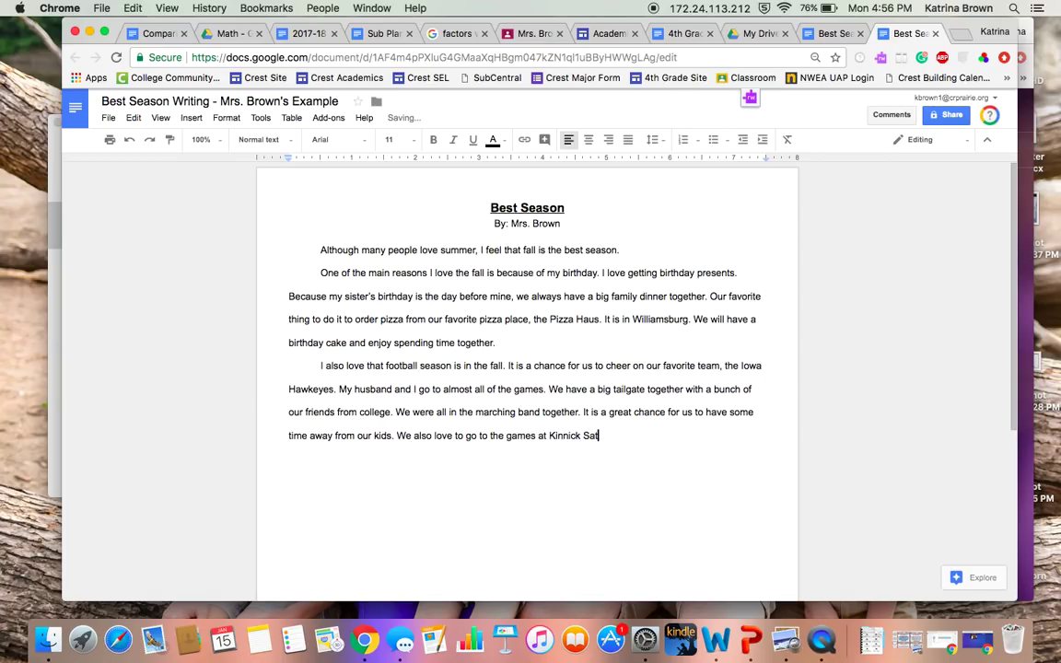
Finish the football paragraph with the Children's Hospital wave, cold games, and cheering loud for my team
key(BackSpace)
key(BackSpace)
text(tadium)
text(. My new favorti)
text(e tradition i)
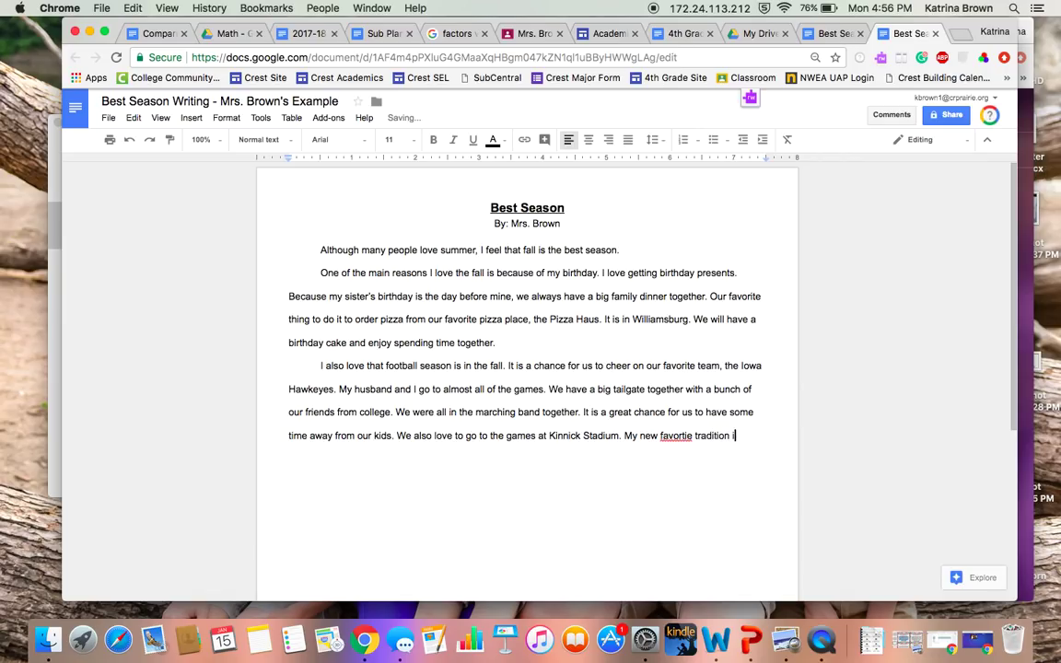
text(wa)
text(vinga fl)
key(BackSpace)
key(BackSpace)
key(BackSpace)
key(BackSpace)
text(at the)
text( kids in the)
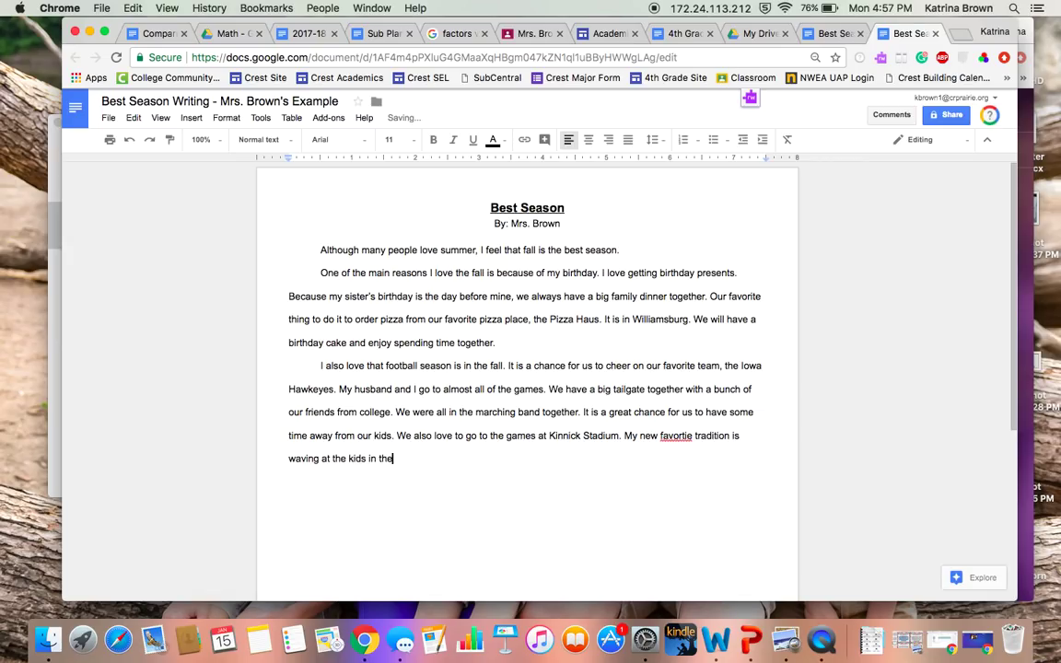
text( Children's )
text(Hospital. I )
text(really )
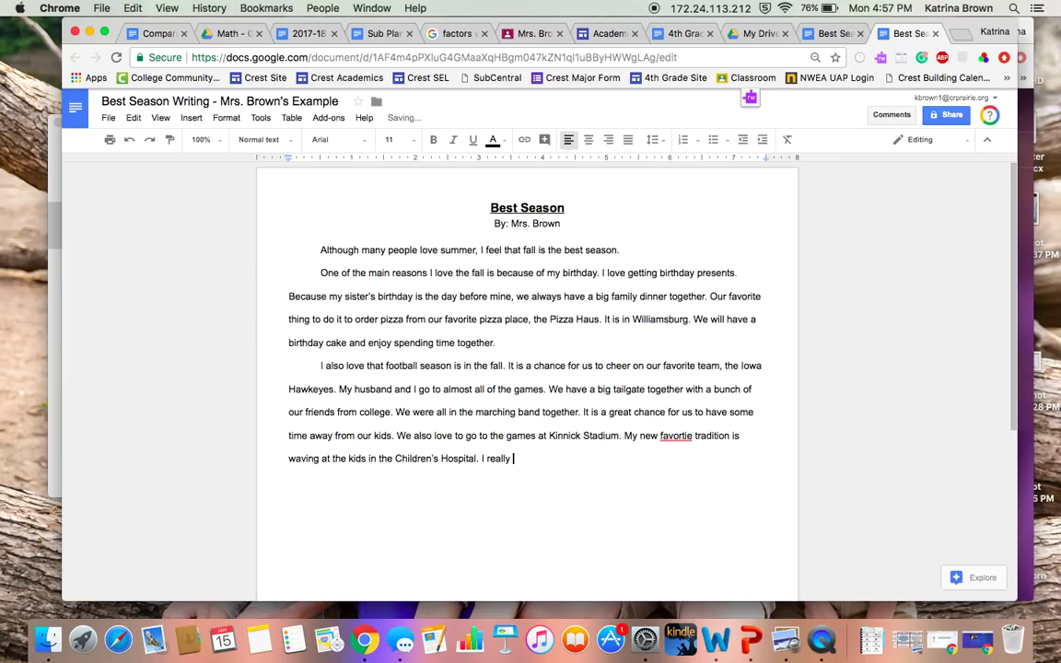
text(won)
key(BackSpace)
key(BackSpace)
key(BackSpace)
text(don't )
text(like it when i)
text(t is too )
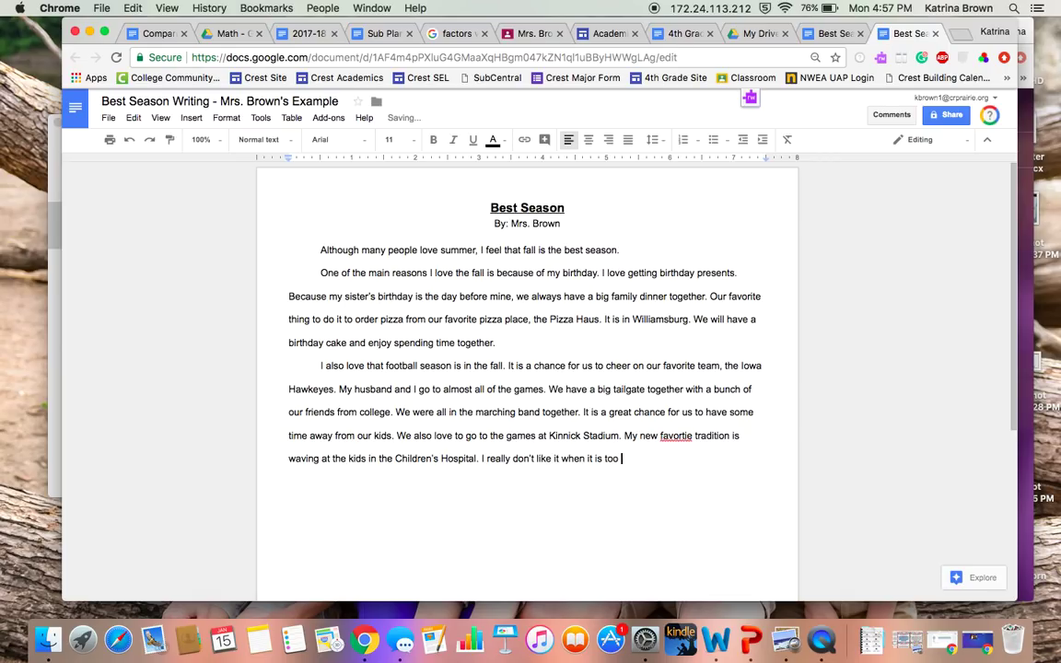
text(hot at the games)
text(, but love it when)
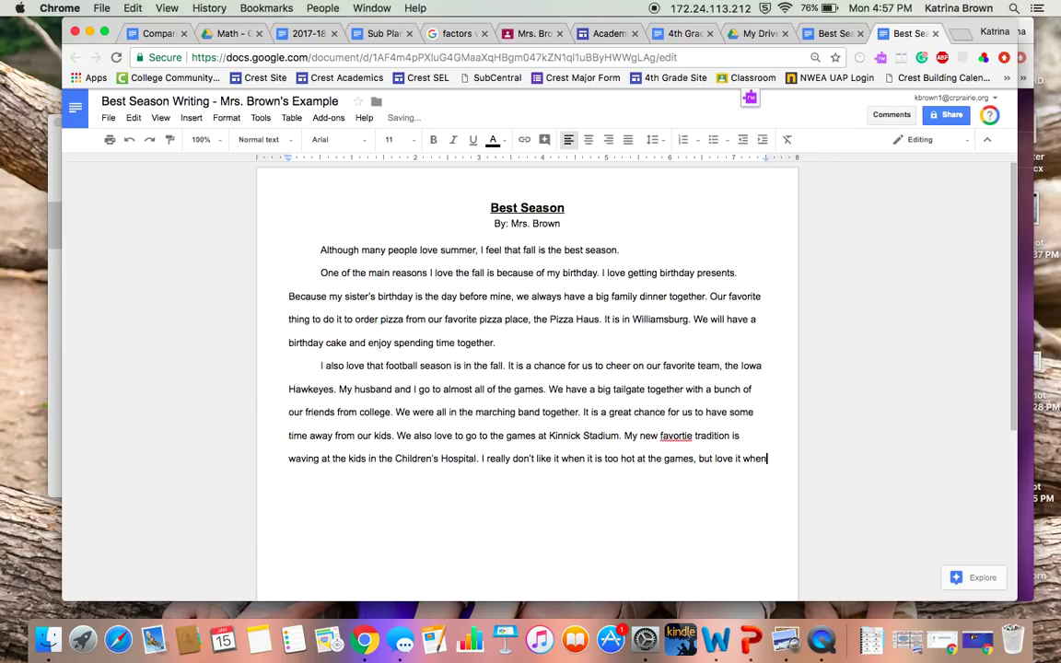
text( it is co)
text(ld! I )
text(have a great )
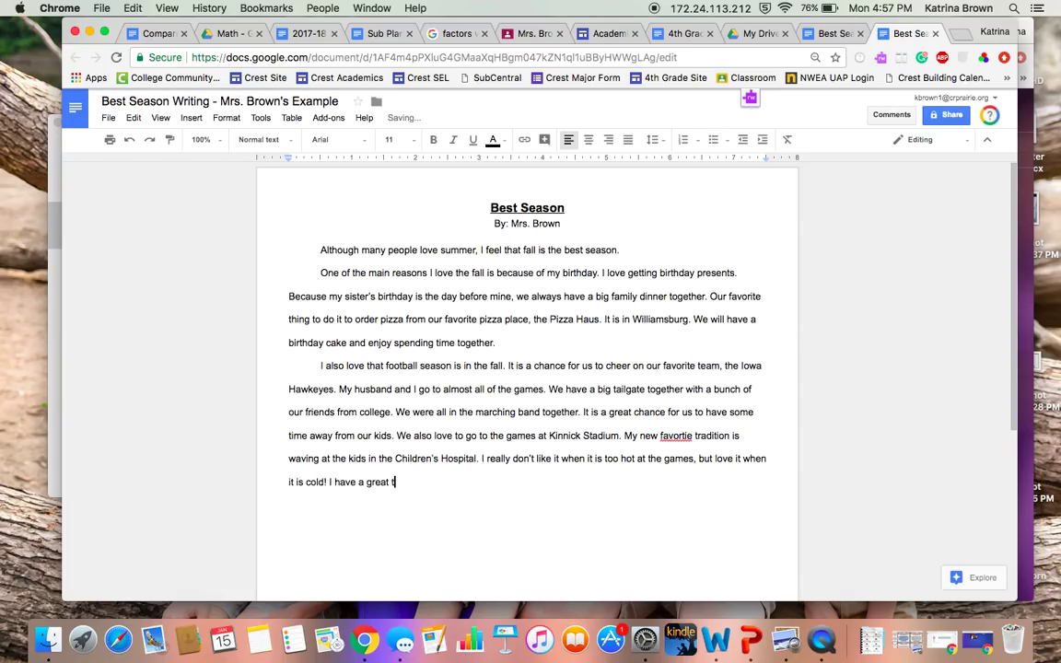
text(time and love to)
text( cheer )
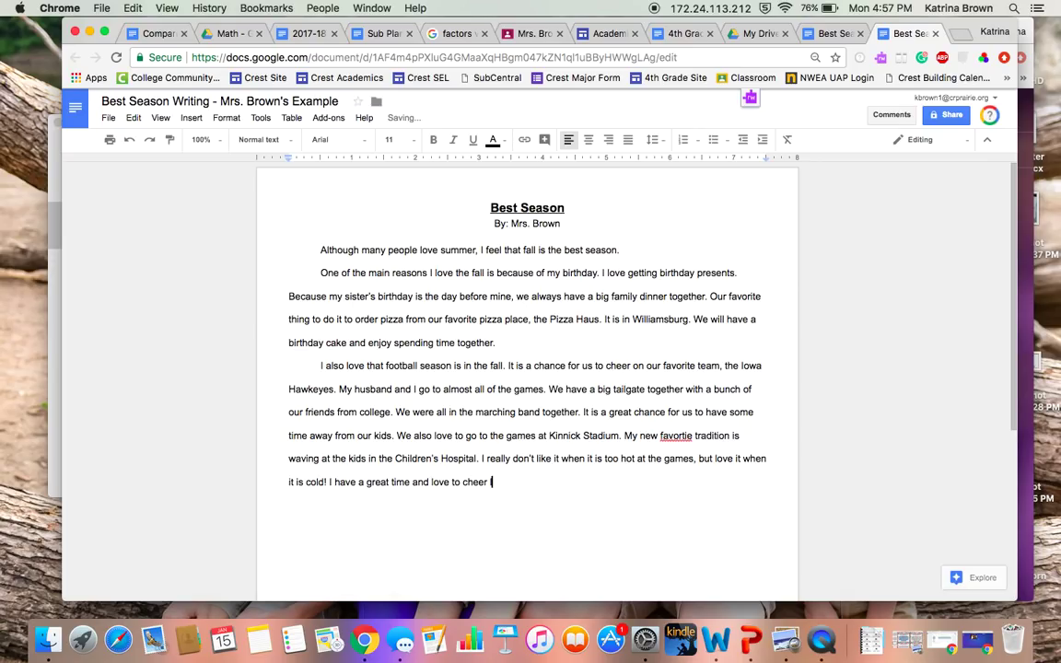
text(loud for my t)
text(eam!)
key(Return)
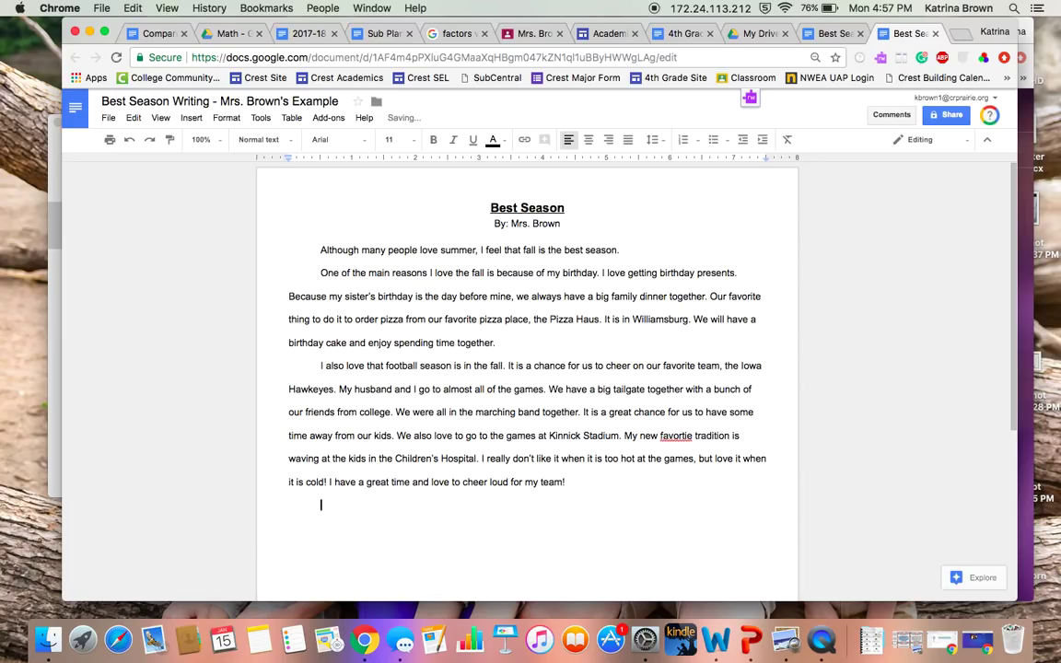
Correct 'favortie' to 'favorite' and add the closing line 'As you can see, I love fall the best of all the seasons'
right_click(672, 436)
click(707, 240)
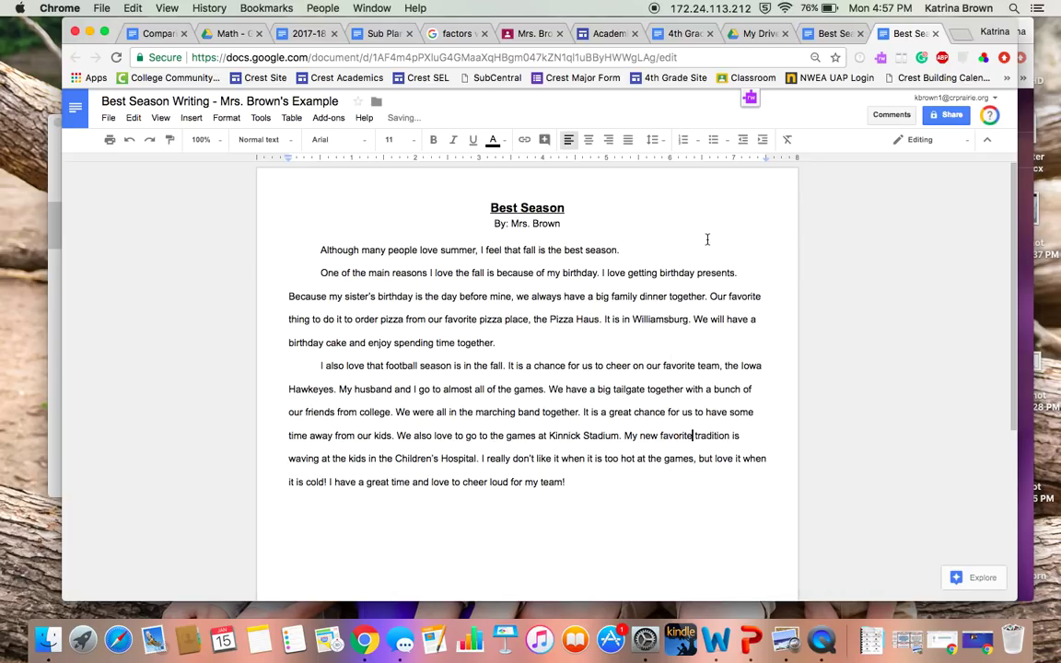
click(327, 492)
click(304, 510)
key(Return)
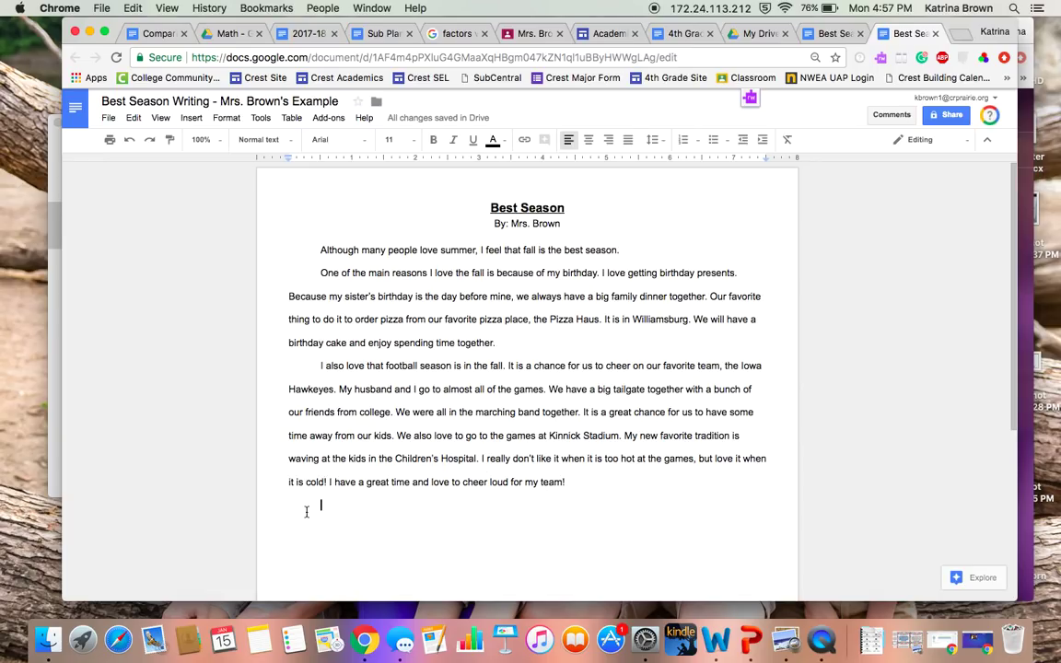
text(AS you)
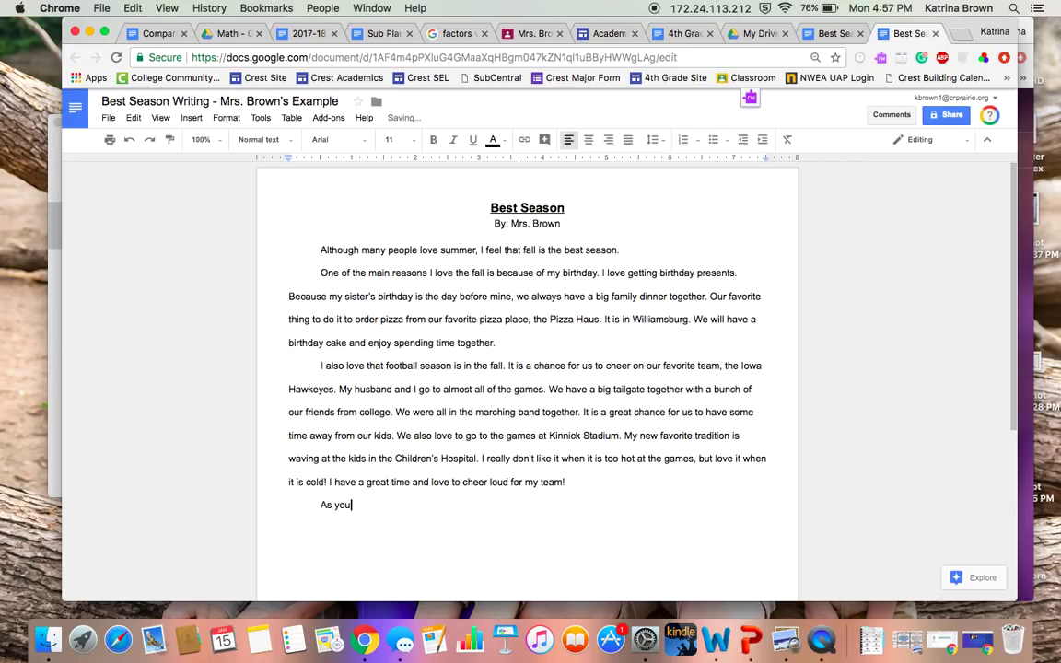
text( can see, I l)
text(ove fall the be)
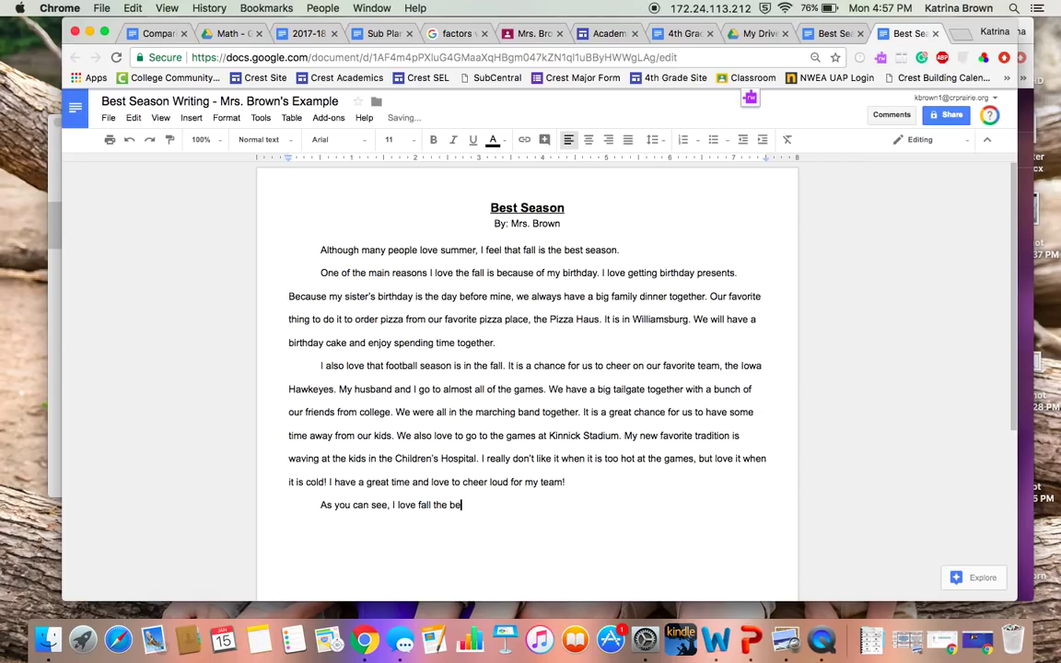
text(st of all the)
text( seasons!)
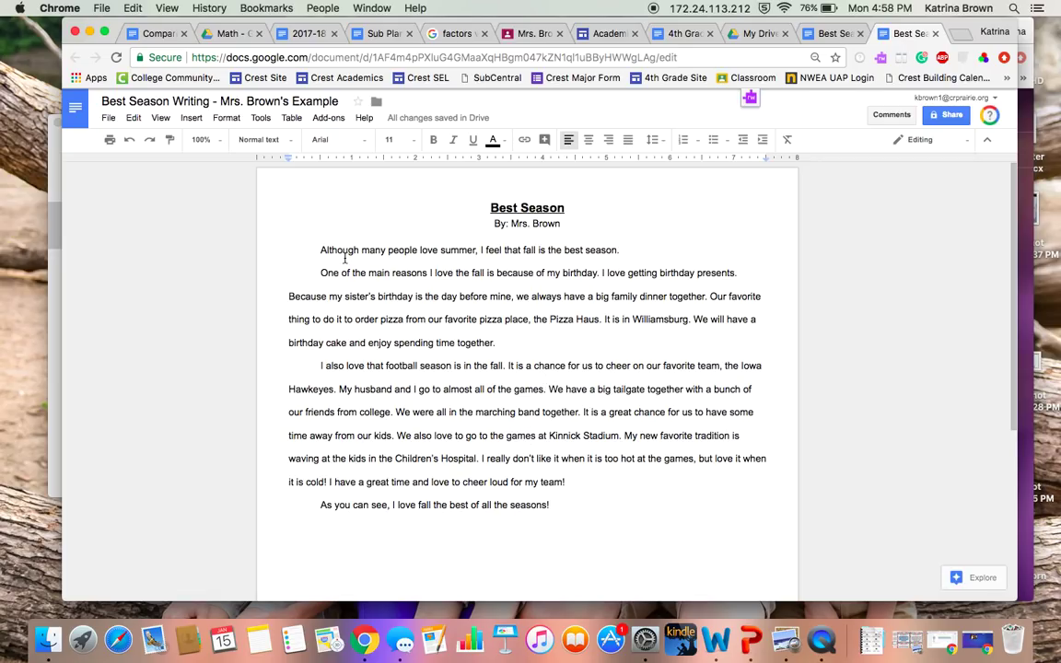
Highlight the opening and concluding sentences green
drag(320, 250, 618, 256)
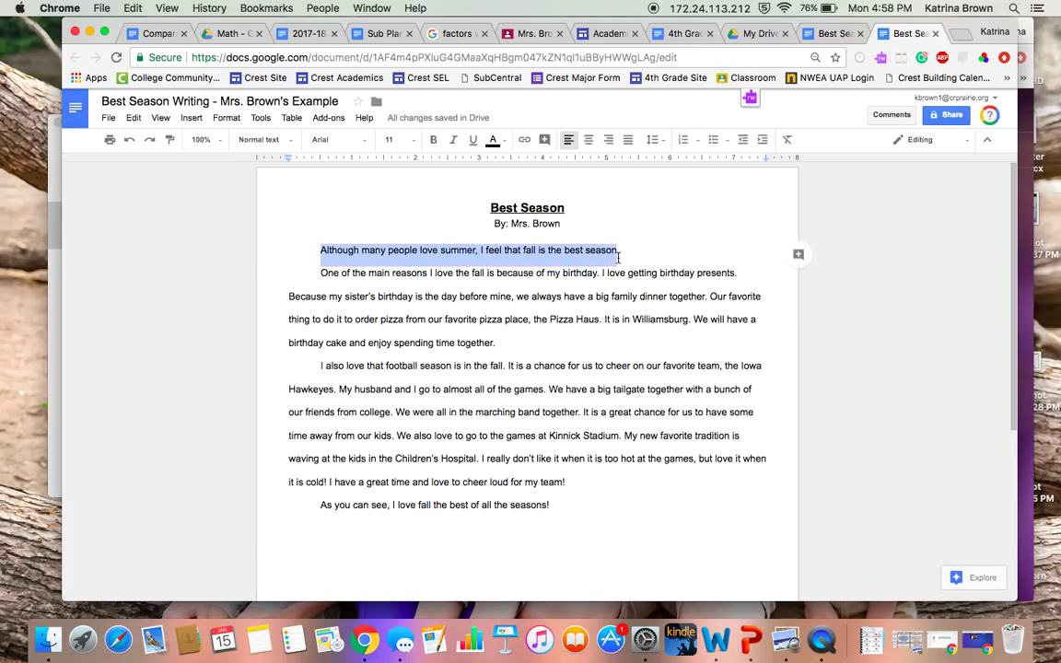
click(494, 140)
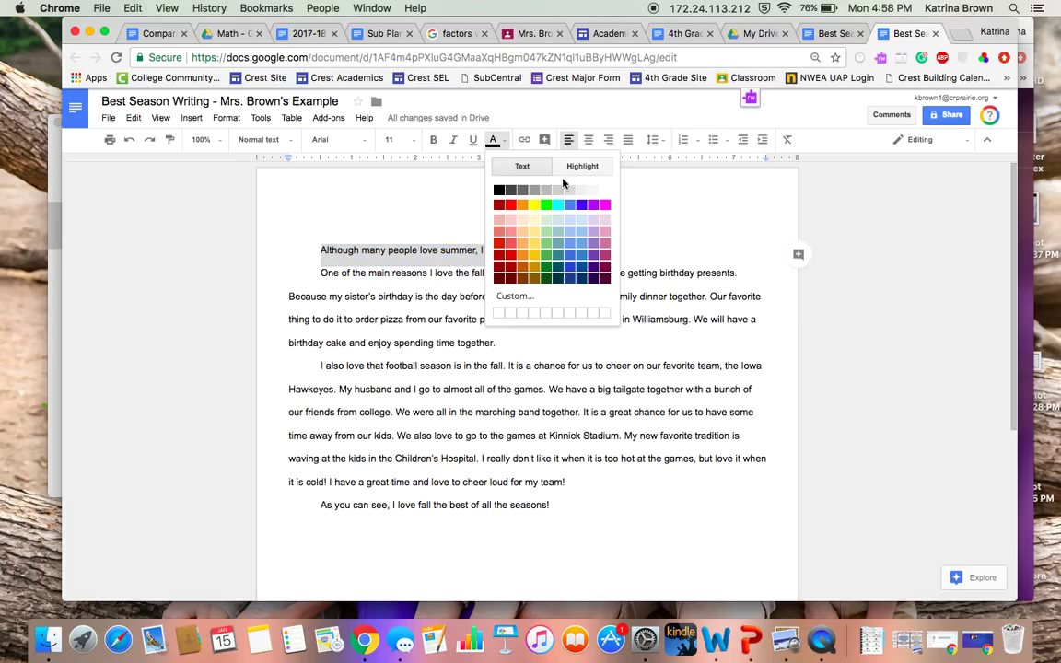
click(581, 166)
click(547, 220)
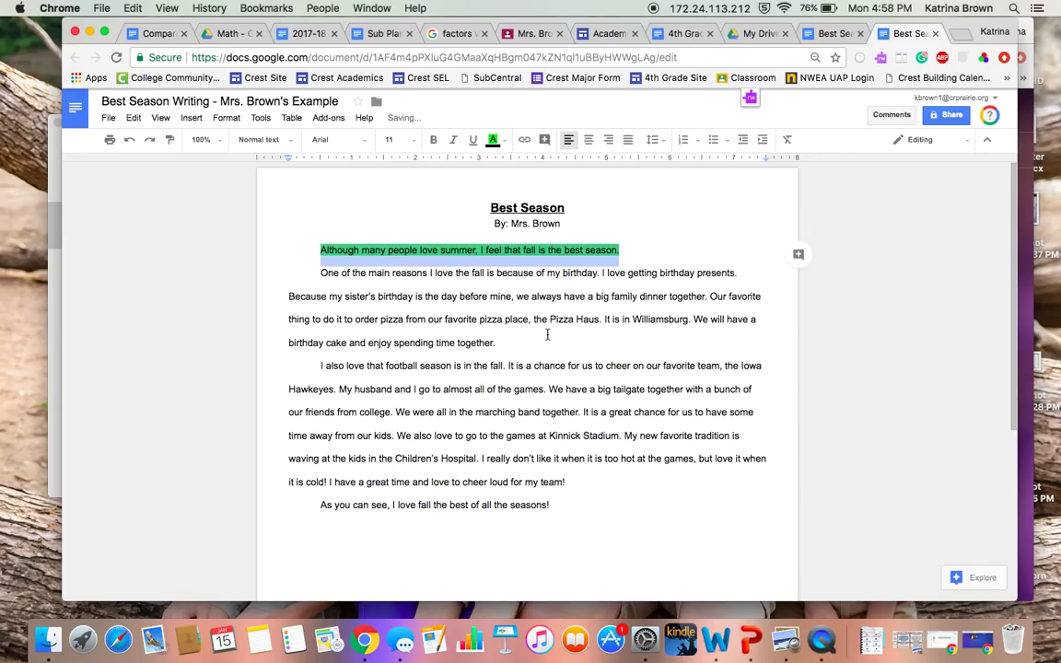
click(547, 320)
drag(321, 504, 561, 505)
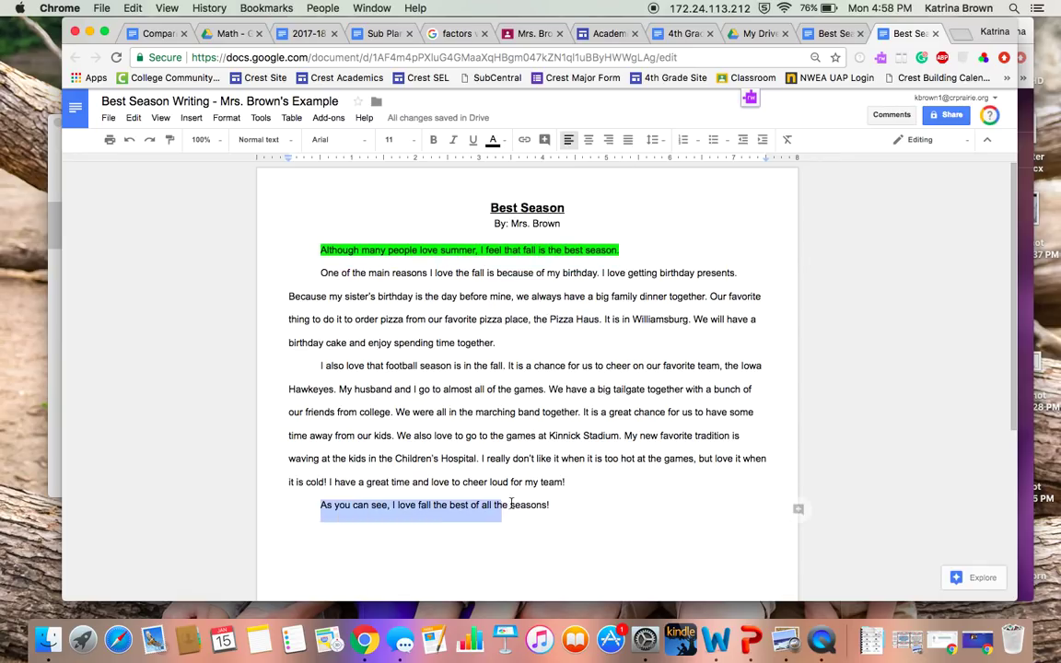
click(493, 140)
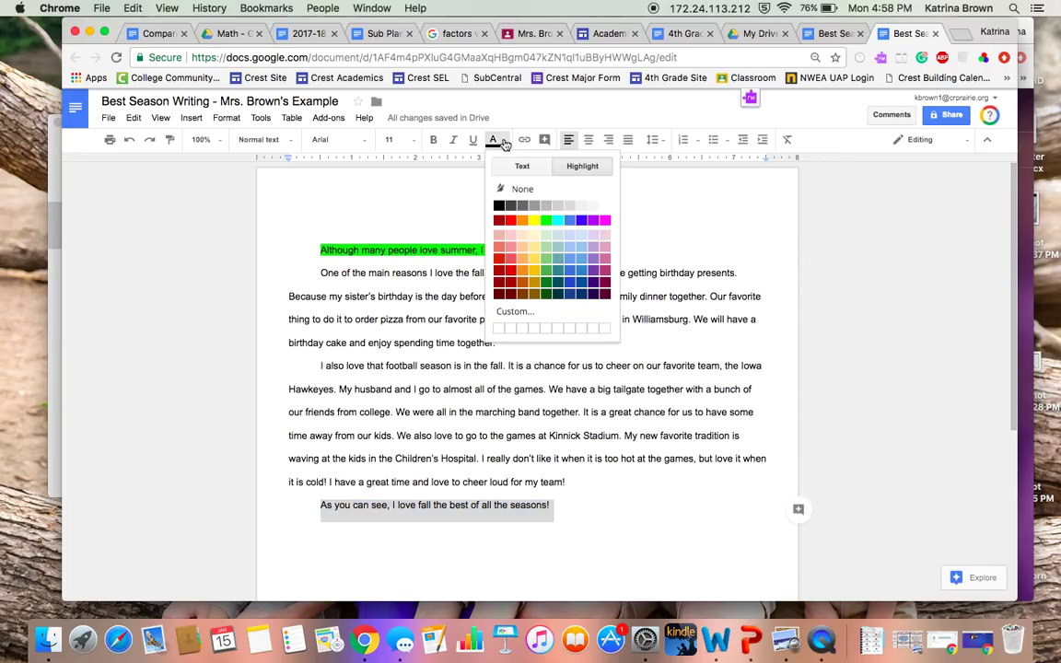
click(547, 220)
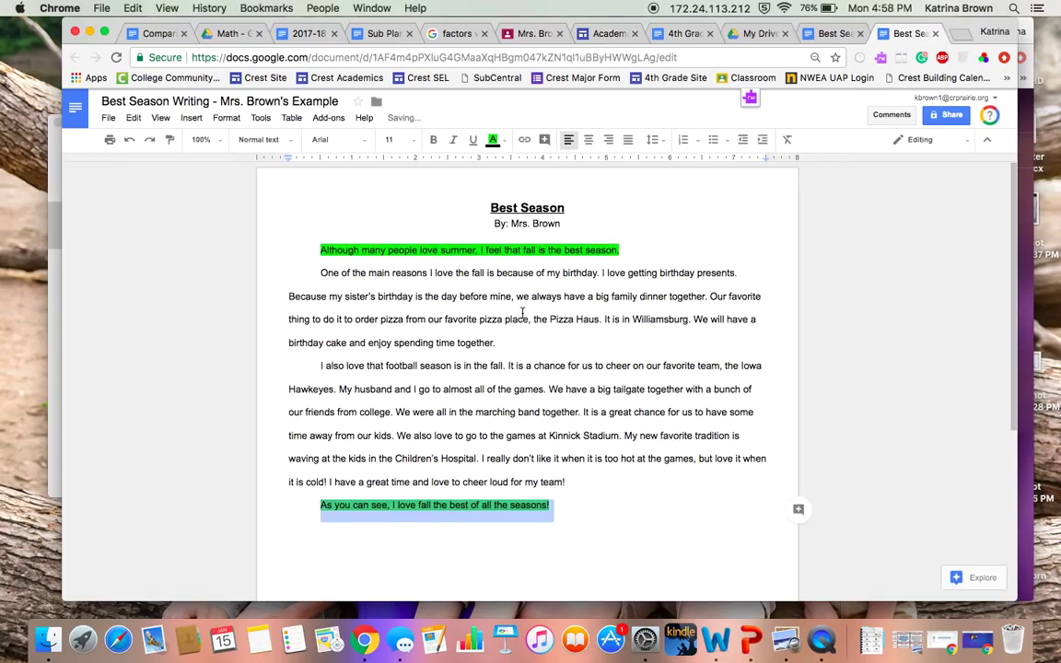
Highlight the birthday paragraph's main-idea sentence yellow and its details pink
drag(318, 273, 592, 270)
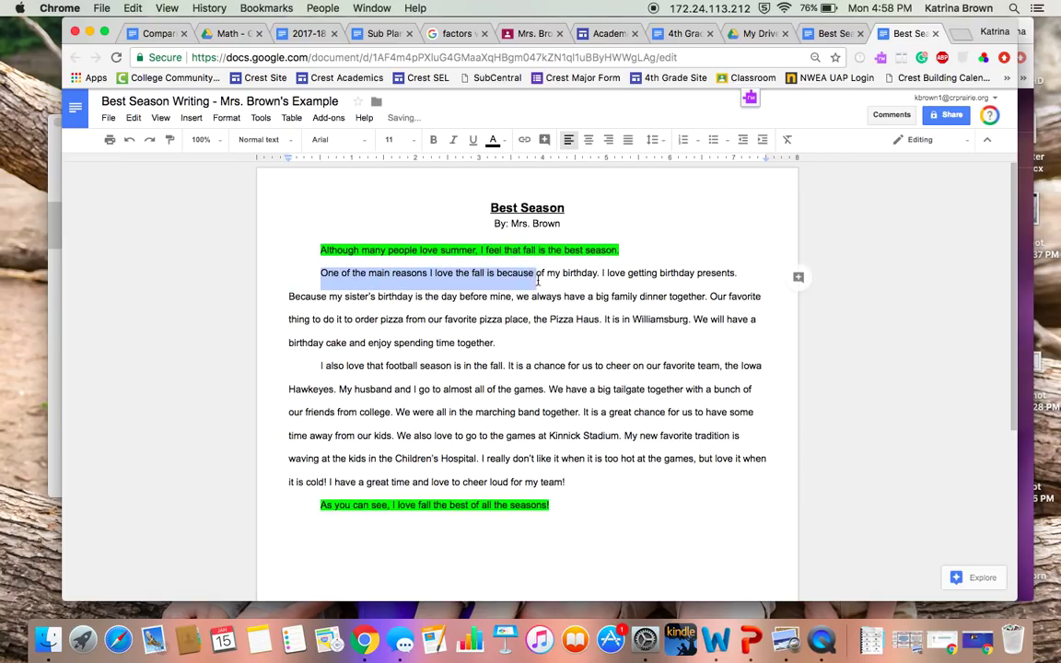
click(503, 143)
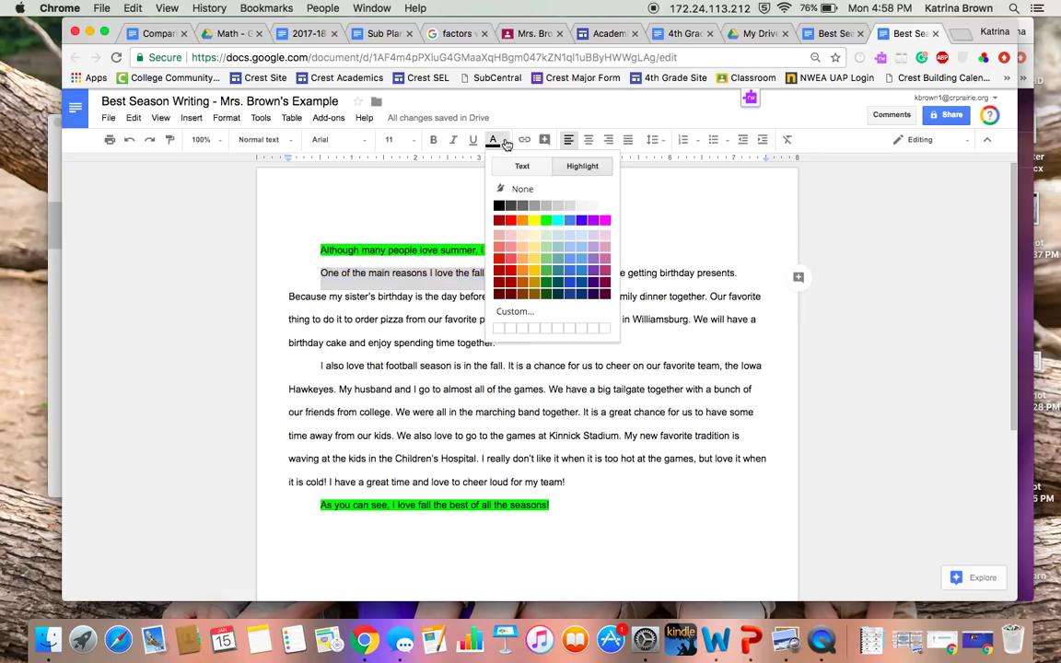
click(536, 220)
drag(602, 273, 605, 333)
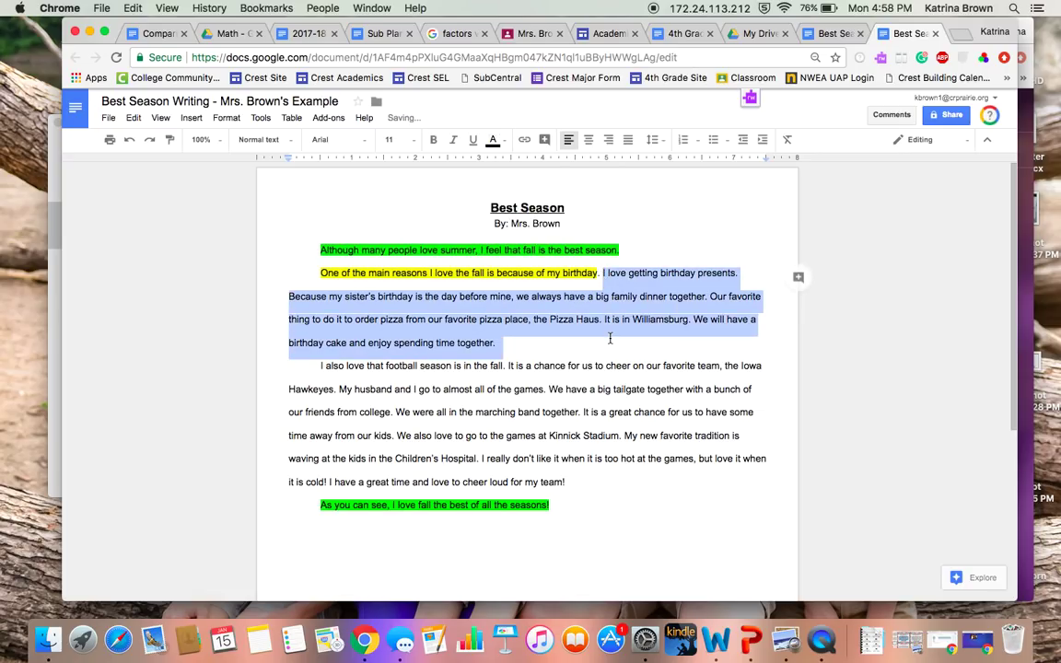
click(502, 141)
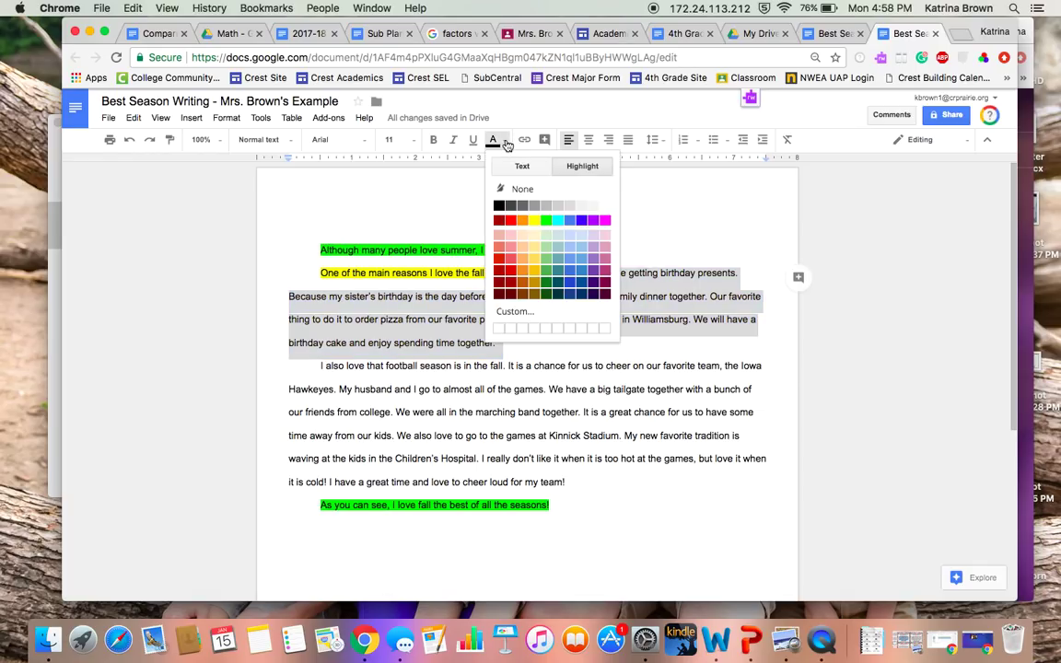
click(605, 222)
click(342, 321)
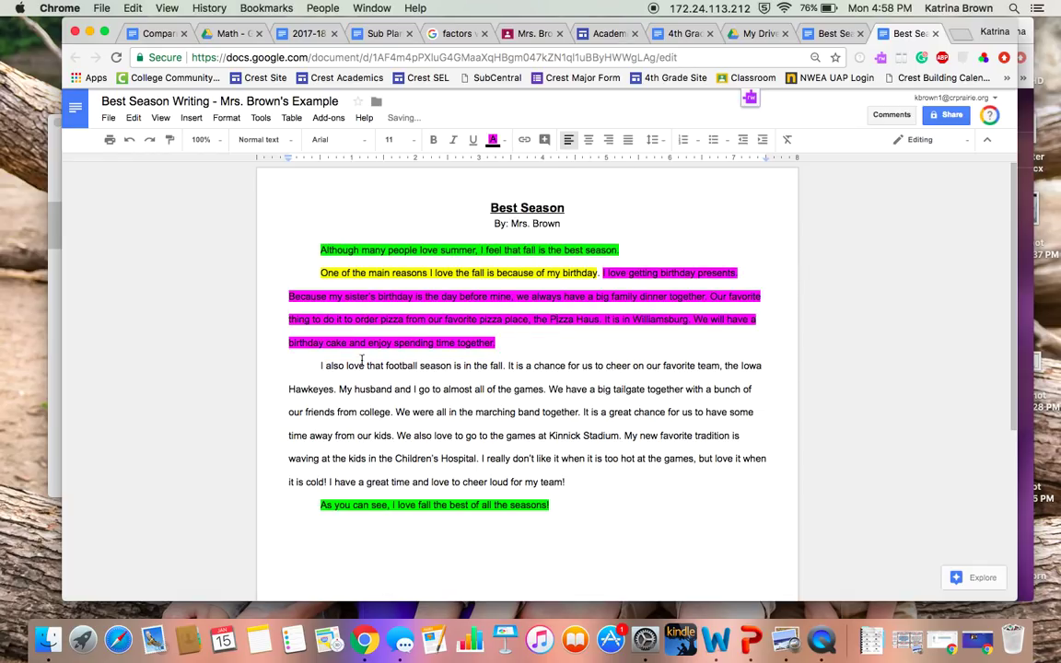
Highlight the football paragraph's main-idea sentence yellow and its remaining details pink
drag(314, 364, 505, 366)
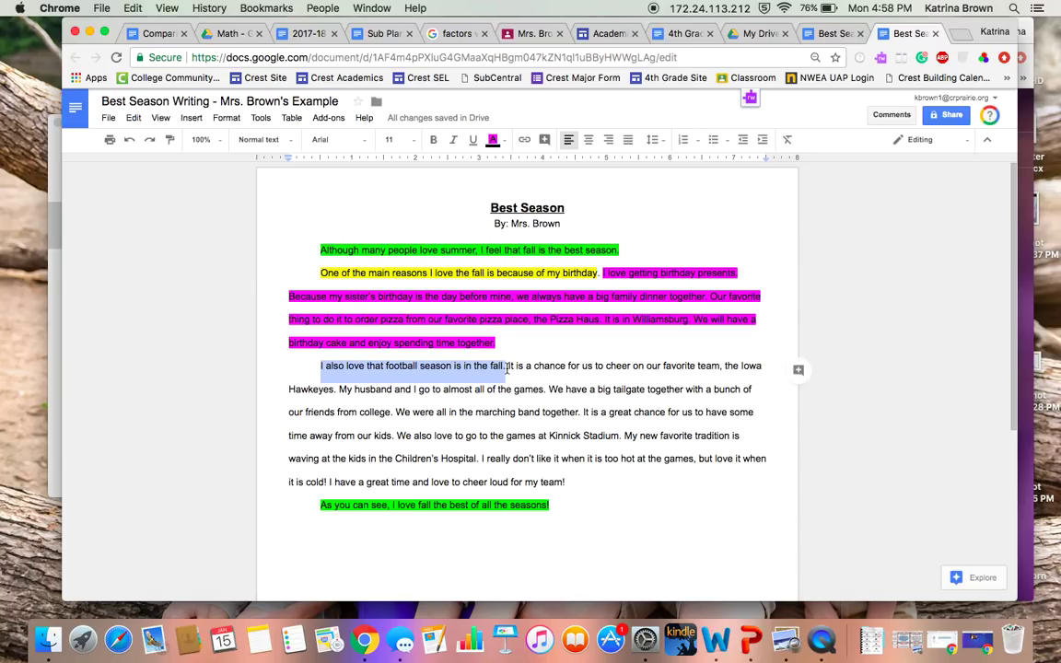
click(502, 141)
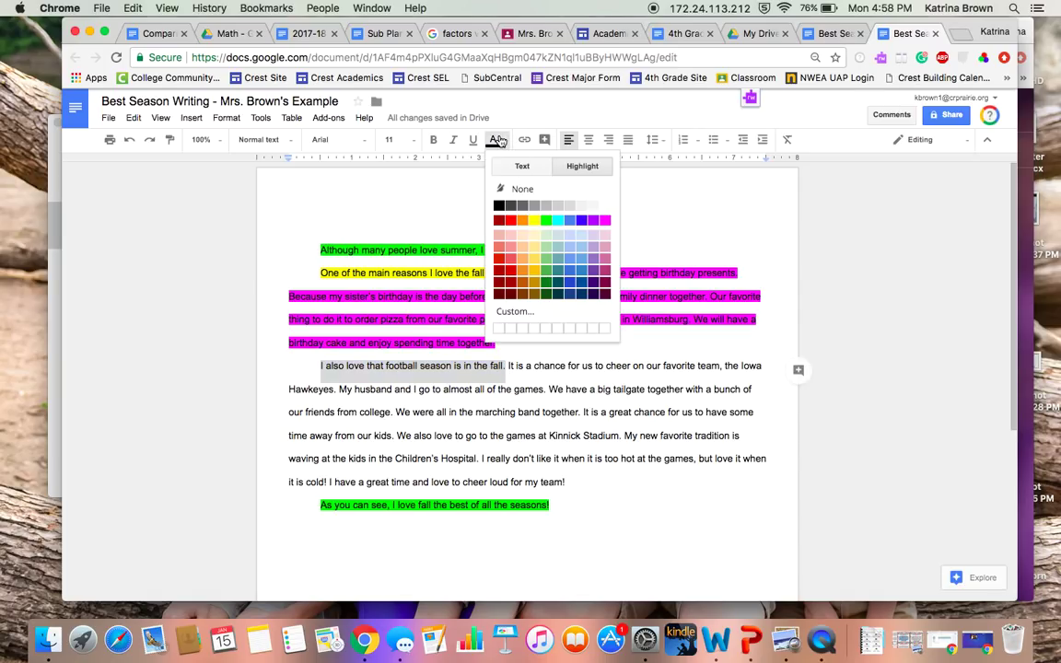
click(535, 222)
click(529, 342)
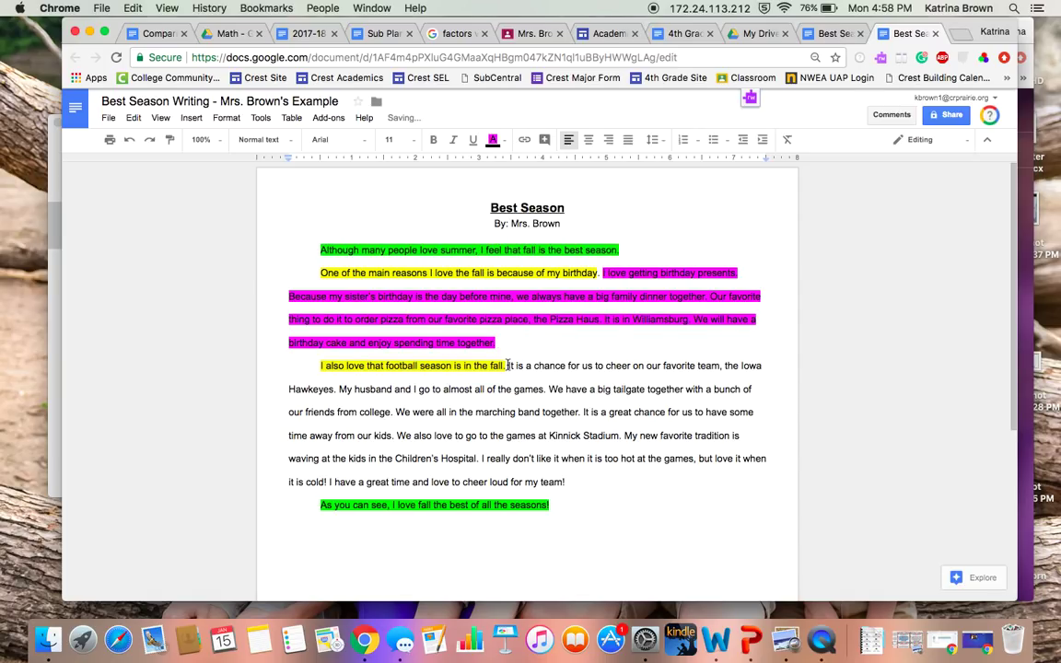
drag(509, 366, 596, 477)
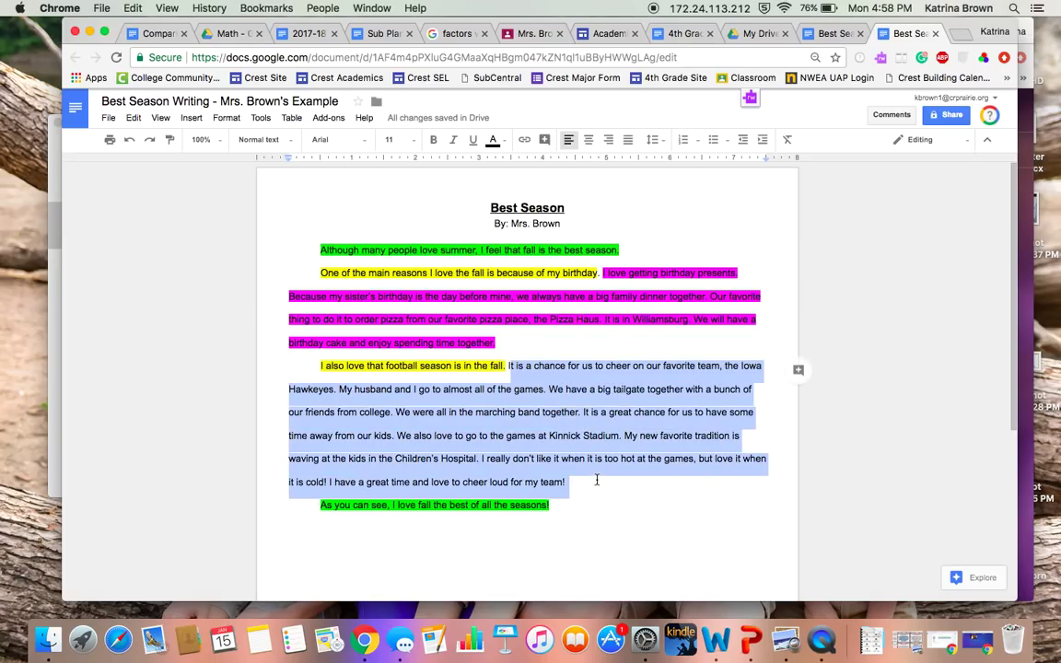
click(502, 140)
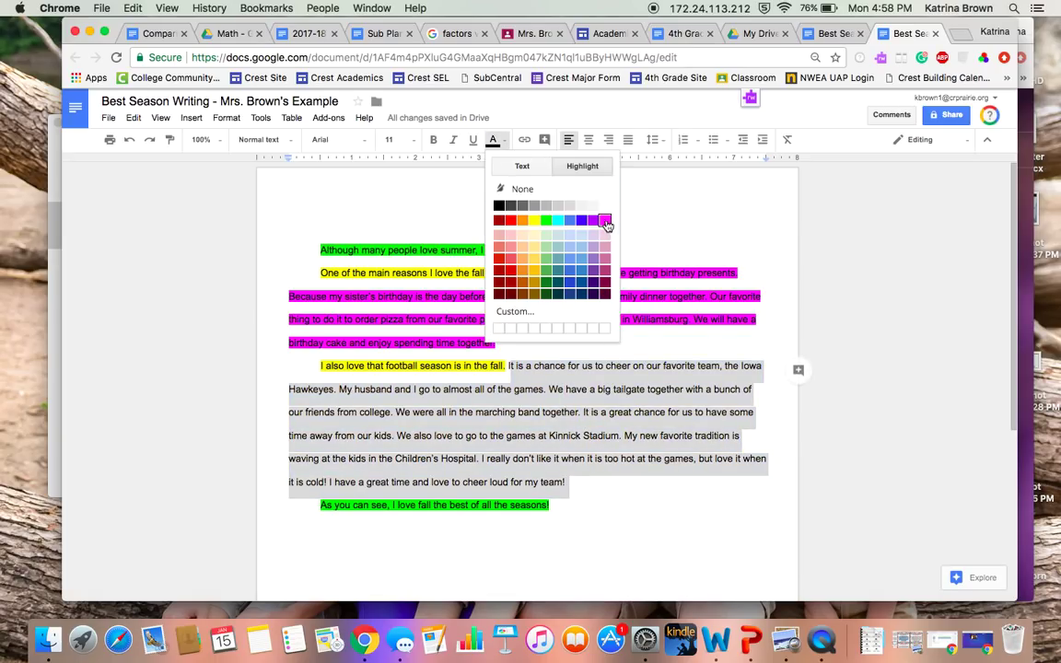
click(595, 217)
click(573, 346)
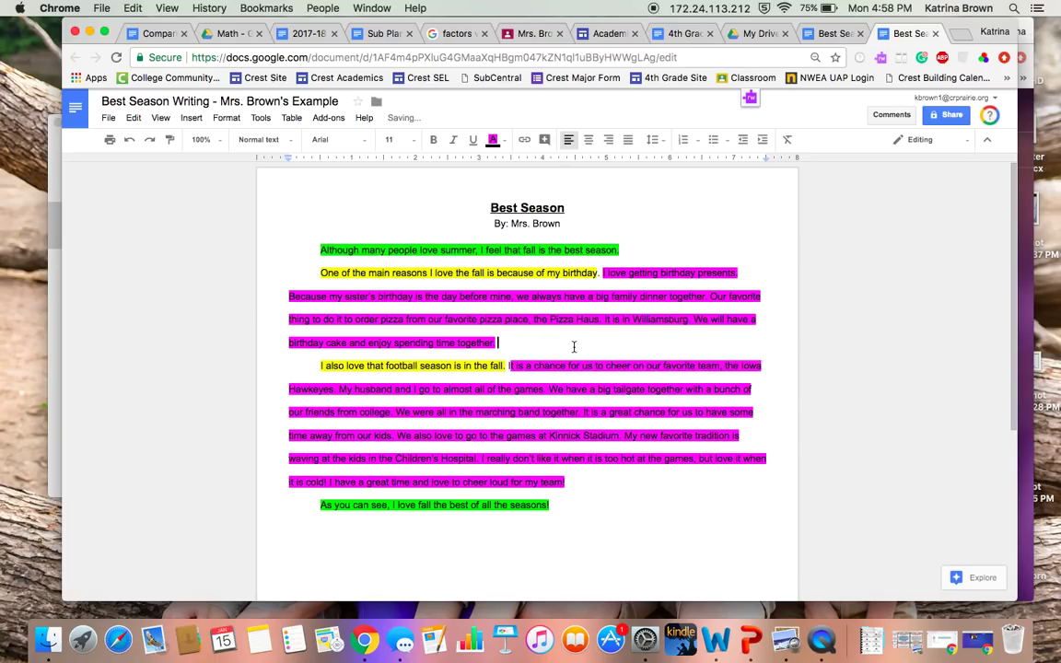